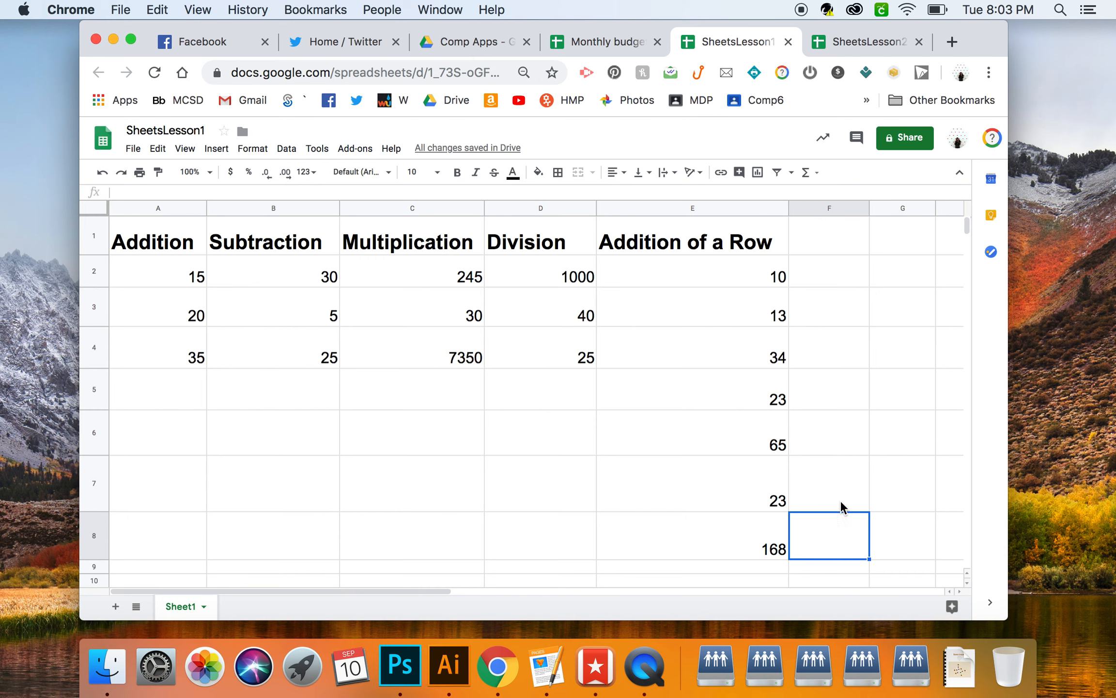
# Step: Switch to the SheetsLesson2 spreadsheet and format the Price Per Pie values in D8:D11 as currency
pyautogui.click(858, 42)
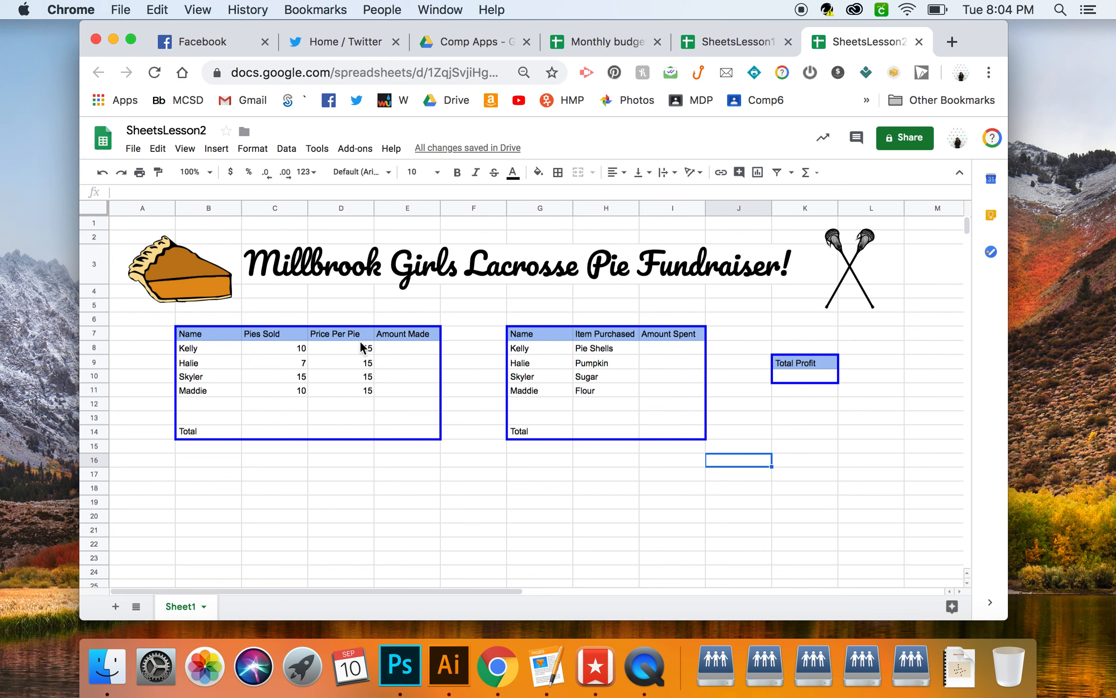
pyautogui.click(361, 393)
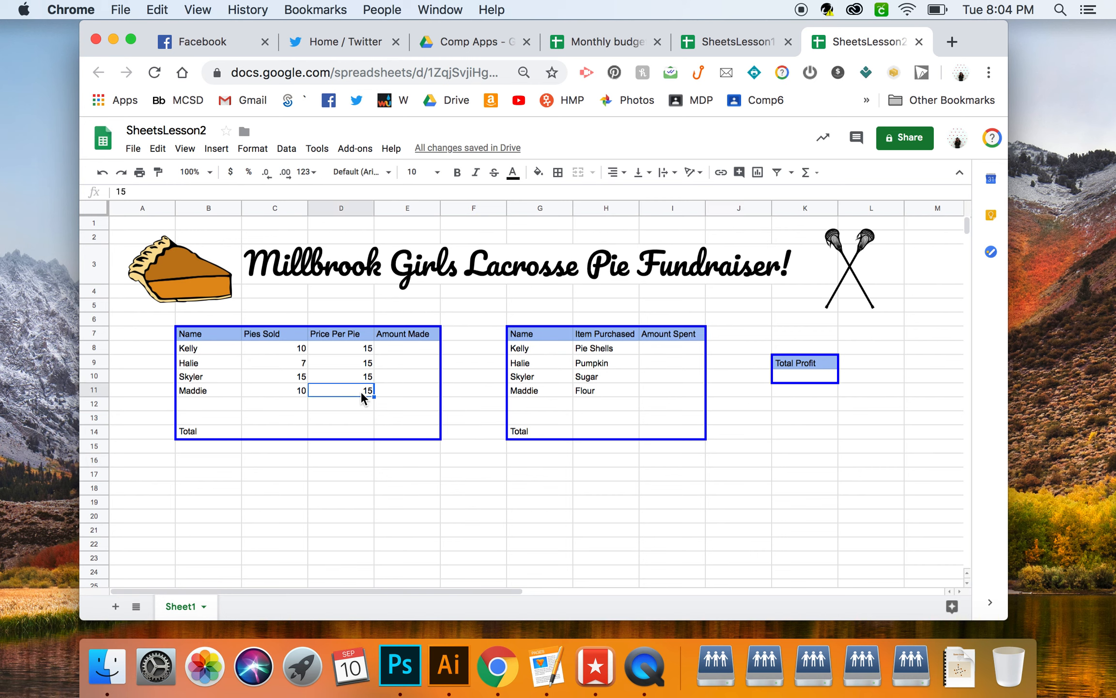
pyautogui.keyDown('shift'); pyautogui.click(356, 349); pyautogui.keyUp('shift')
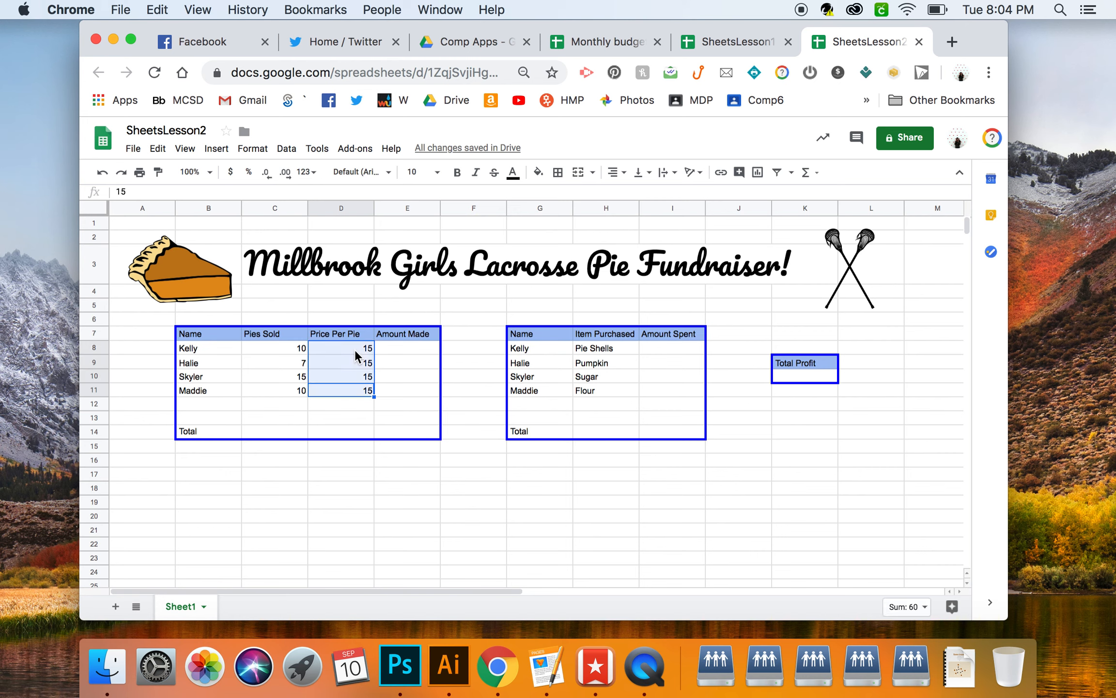
pyautogui.click(230, 173)
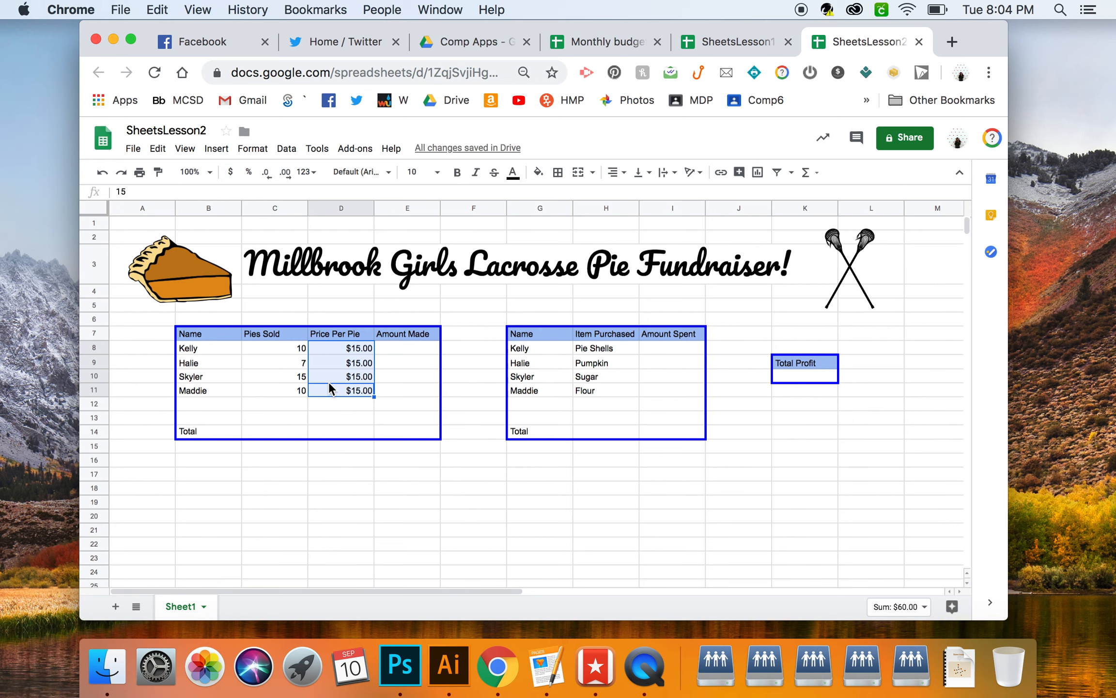
# Step: Calculate the first Amount Made in E8 with the formula =C8*D8, and dismiss the Facebook notification
pyautogui.click(403, 348)
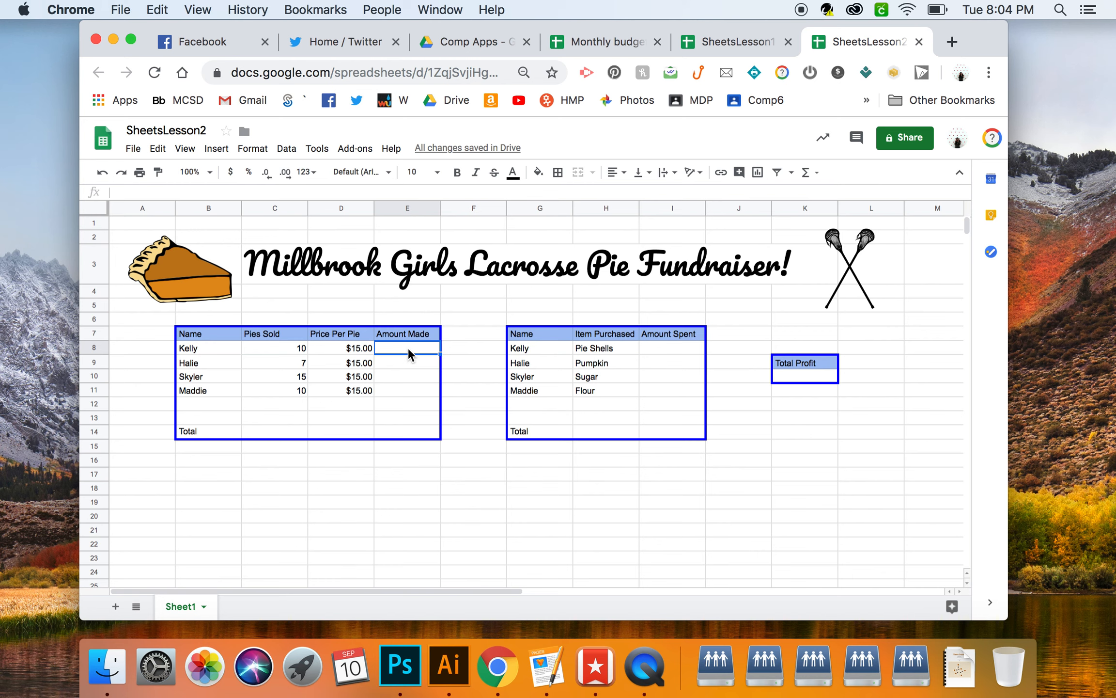
pyautogui.write('=')
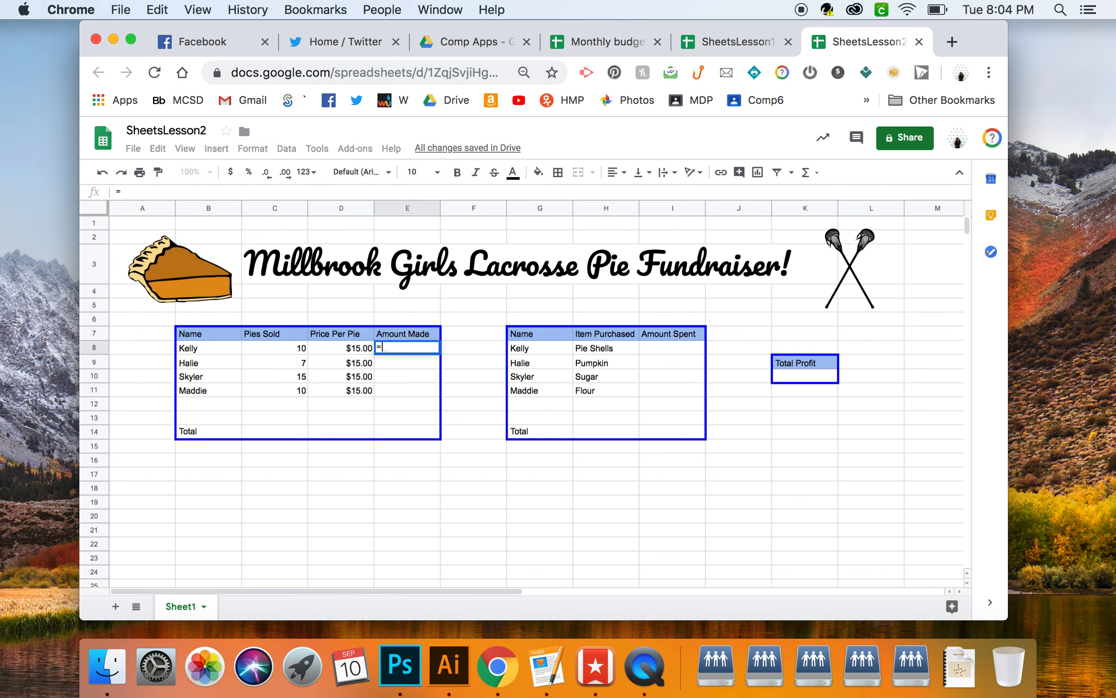
pyautogui.click(287, 347)
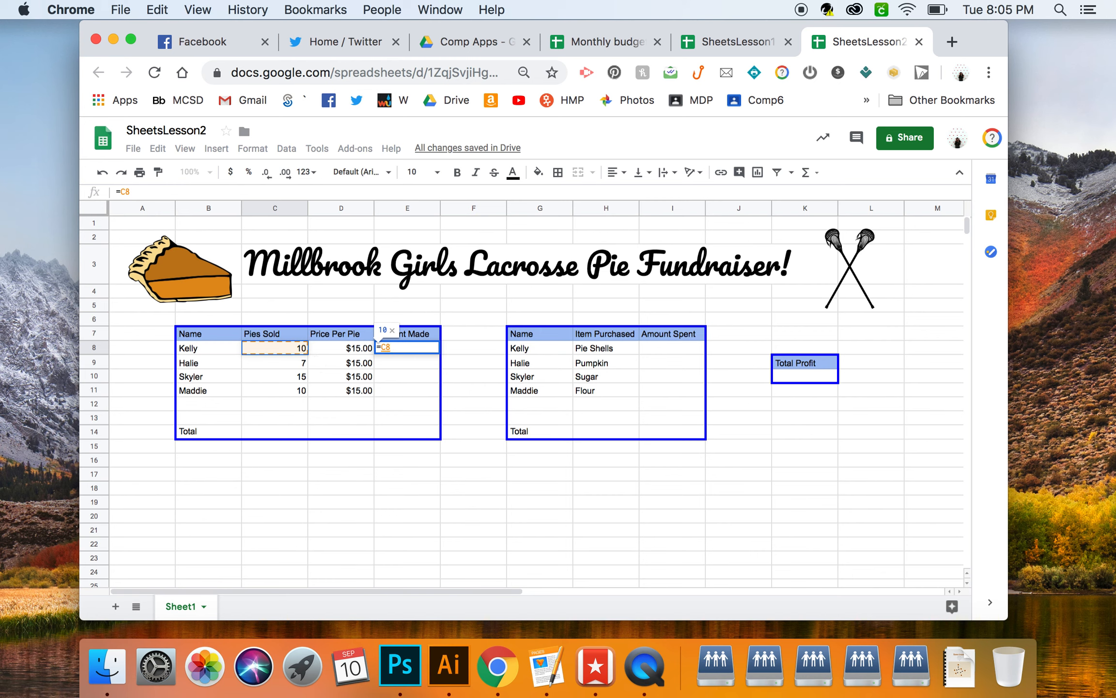
pyautogui.write('*')
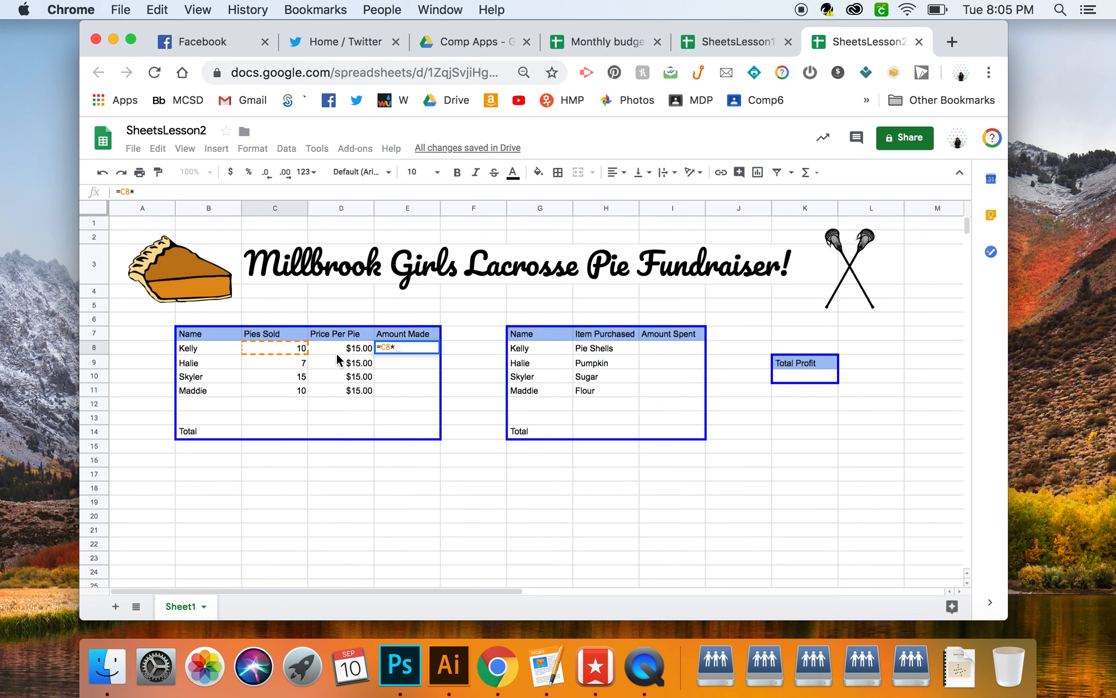
pyautogui.click(357, 347)
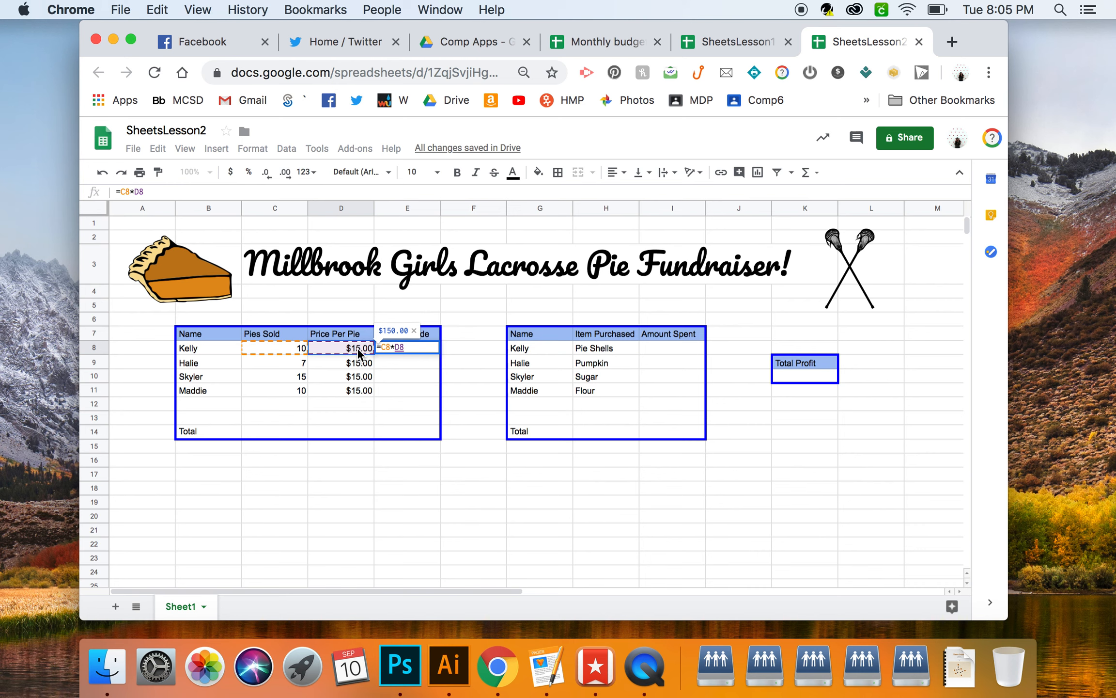
pyautogui.press('Return')
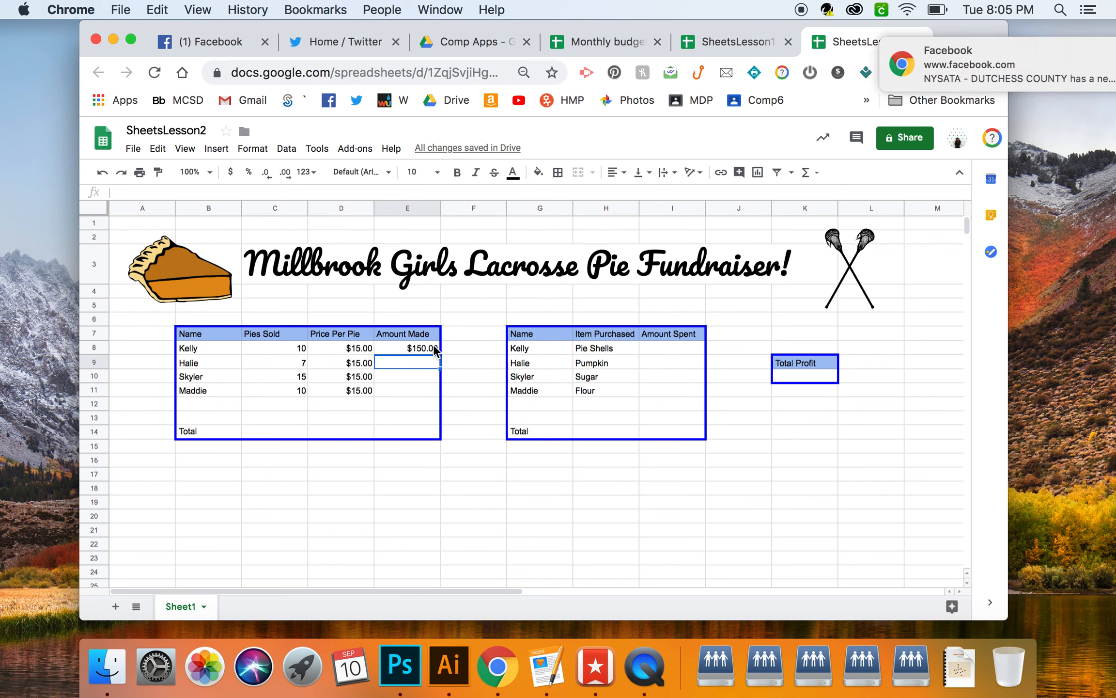
pyautogui.click(1066, 50)
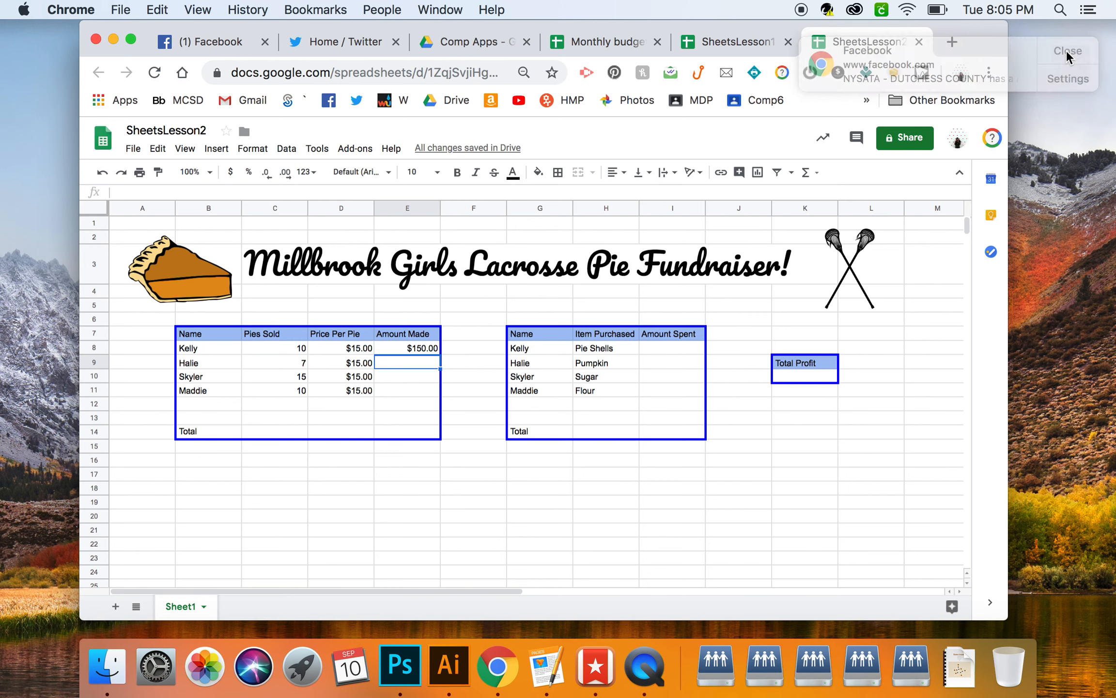
# Step: Fill the Amount Made formula from E8 down through E11 and check the copied formulas in E9, E10 and E11
pyautogui.click(406, 349)
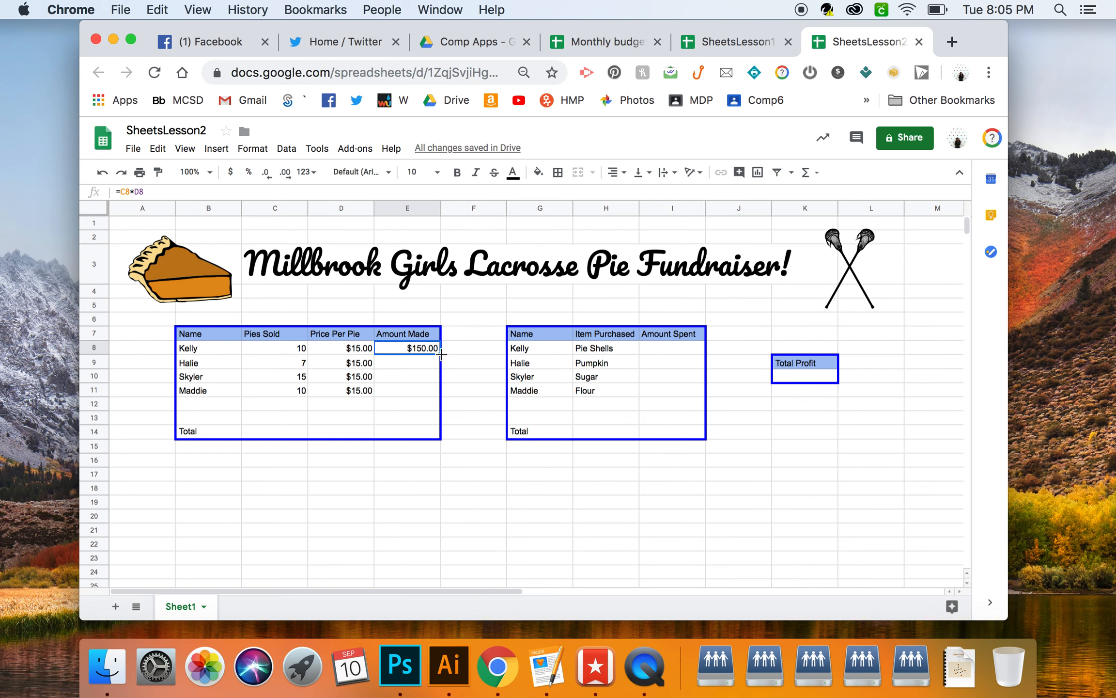
pyautogui.moveTo(441, 355); pyautogui.dragTo(439, 396)
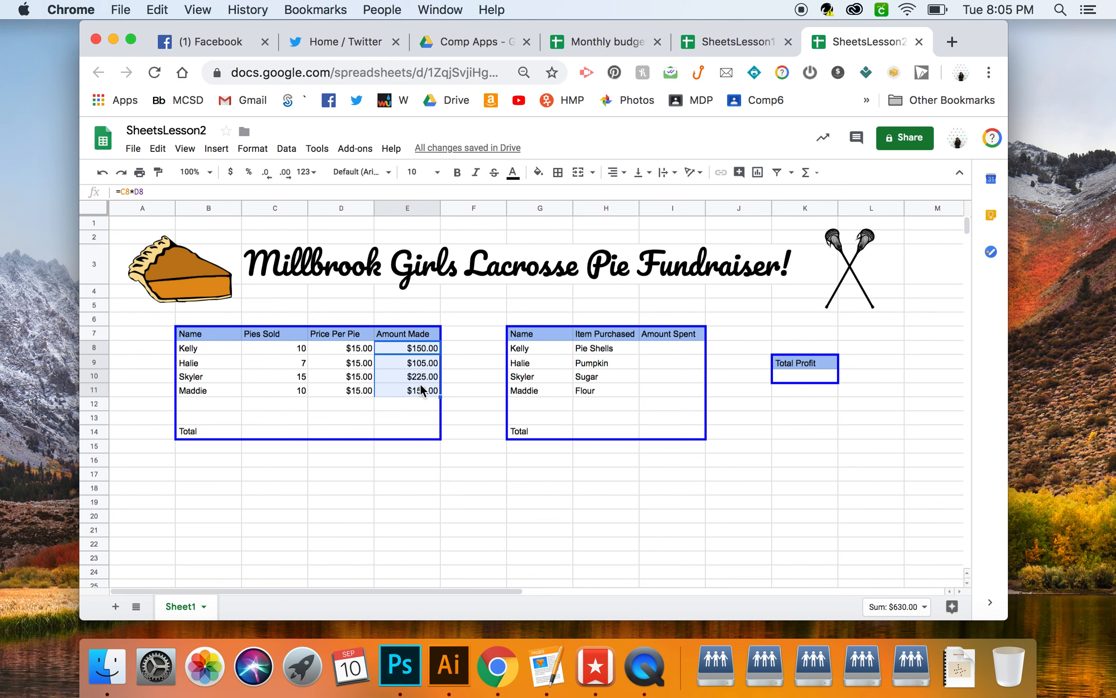
pyautogui.click(401, 361)
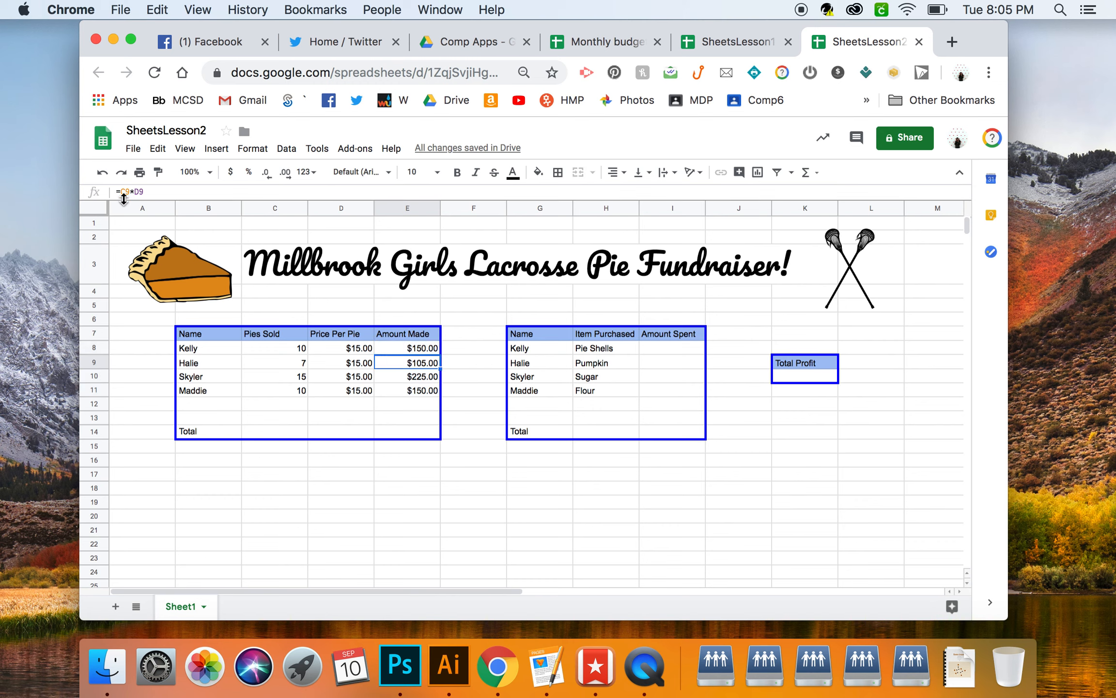
pyautogui.click(417, 376)
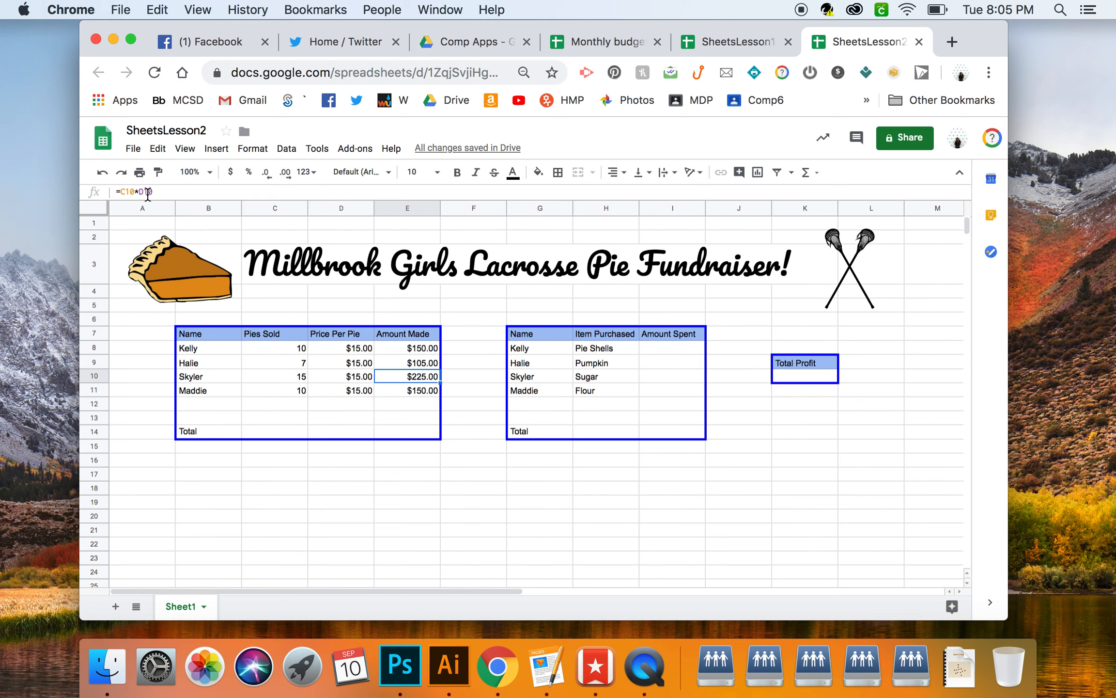
pyautogui.click(395, 386)
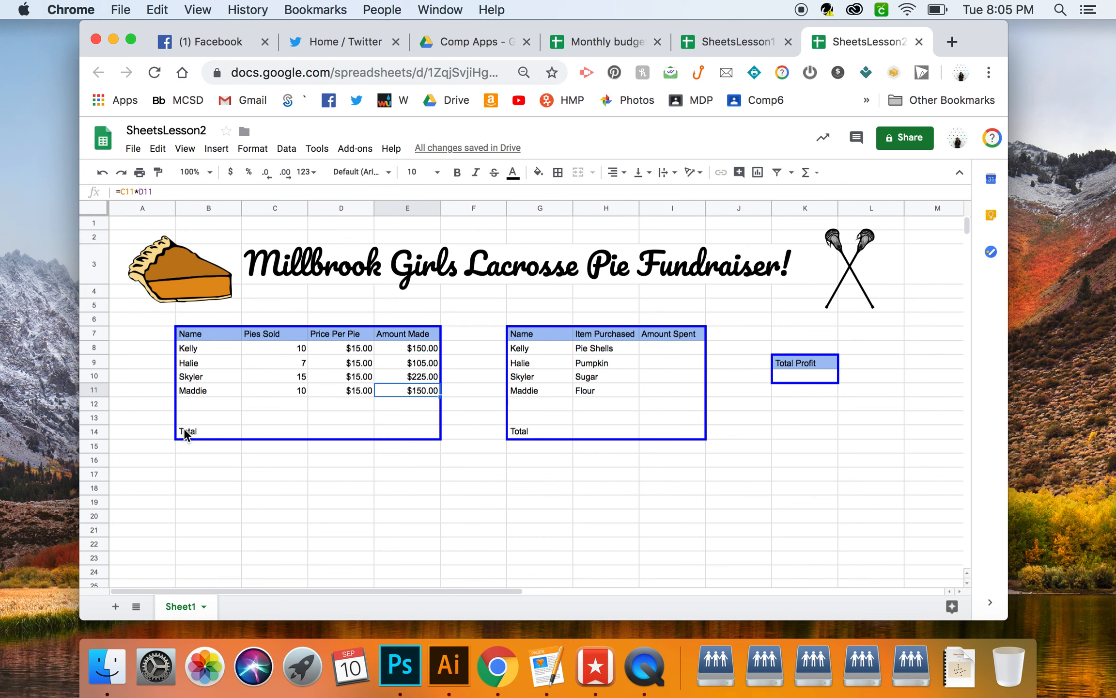
# Step: Total the Amount Made column in E14 using the suggested formula =SUM(E8:E11)
pyautogui.click(392, 431)
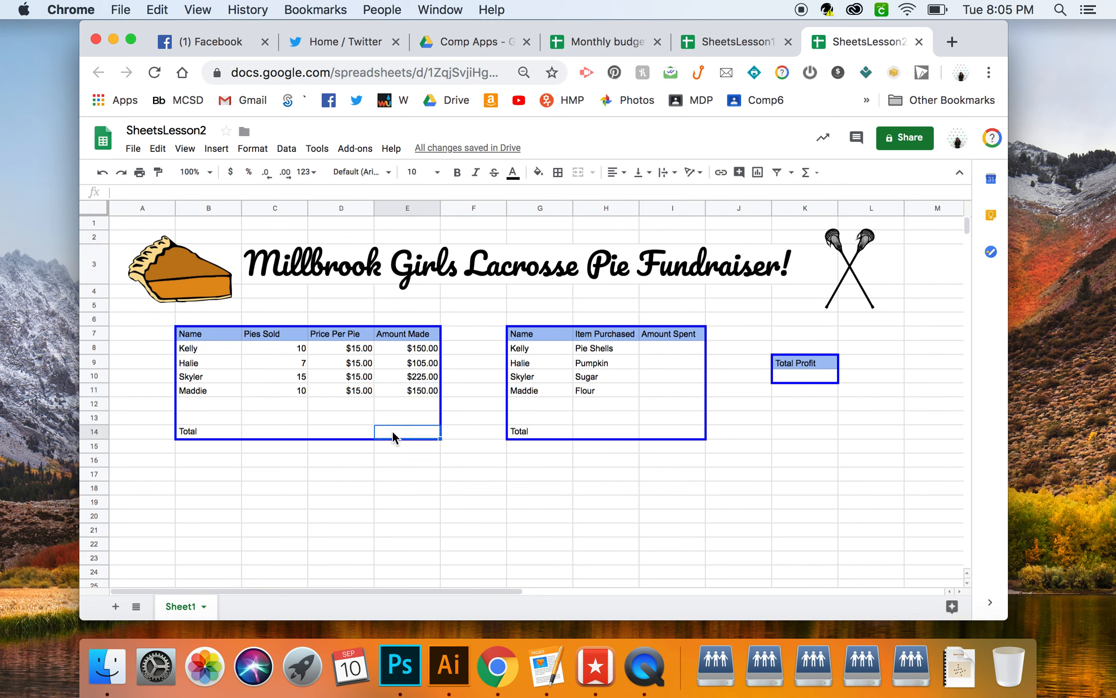
pyautogui.write('=')
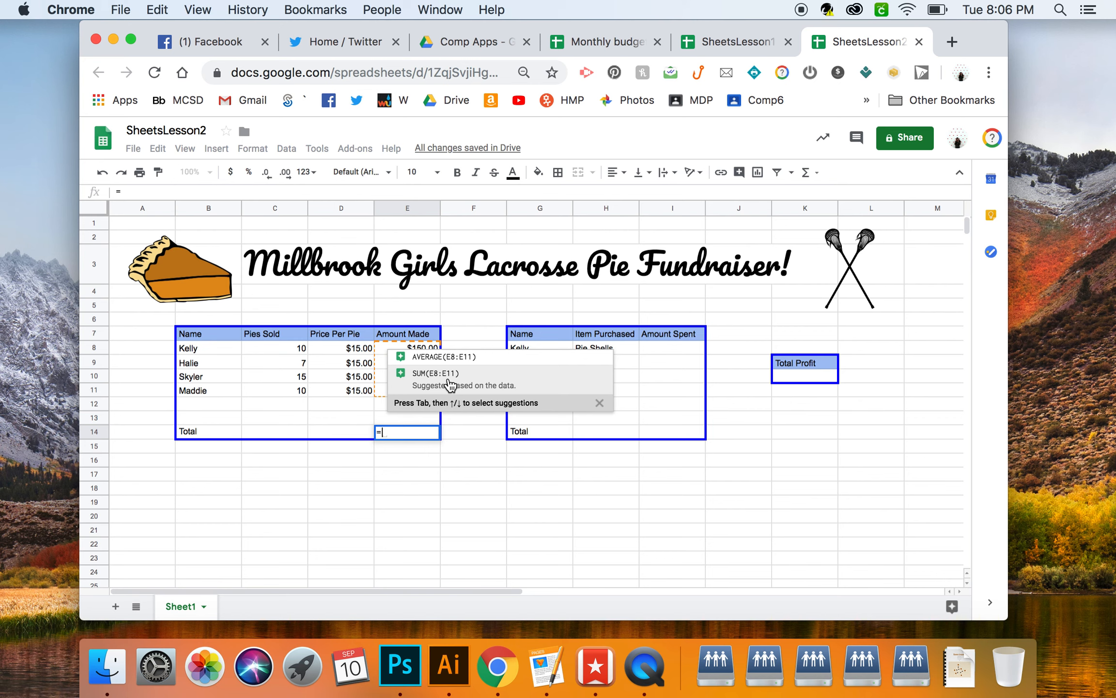
pyautogui.click(450, 383)
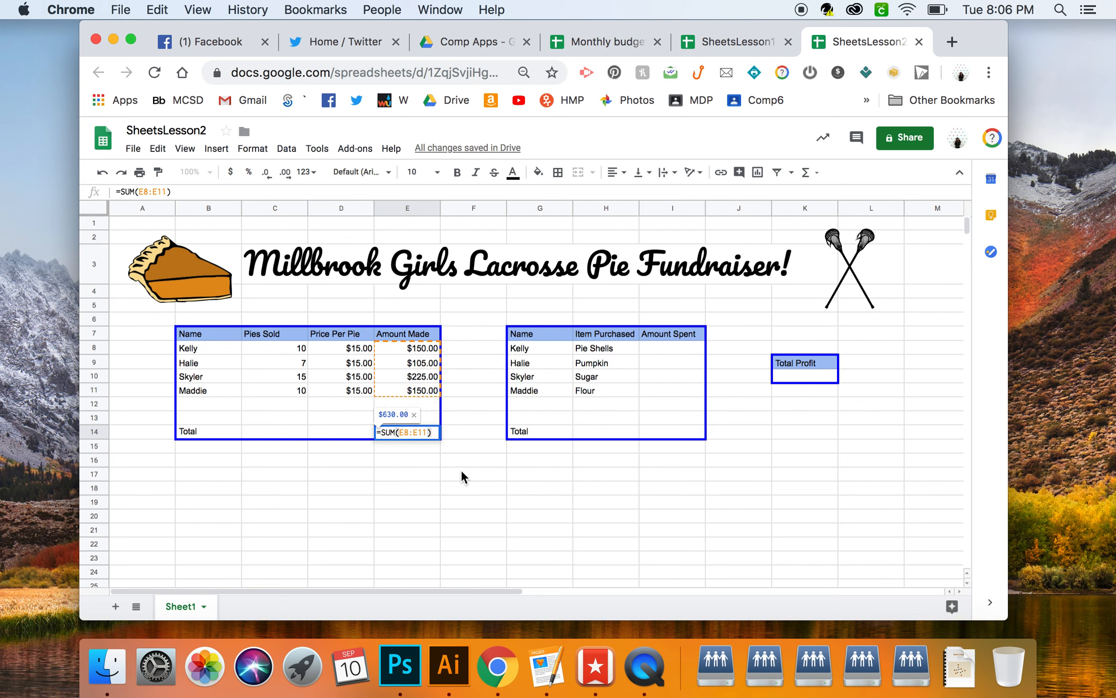
pyautogui.press('Return')
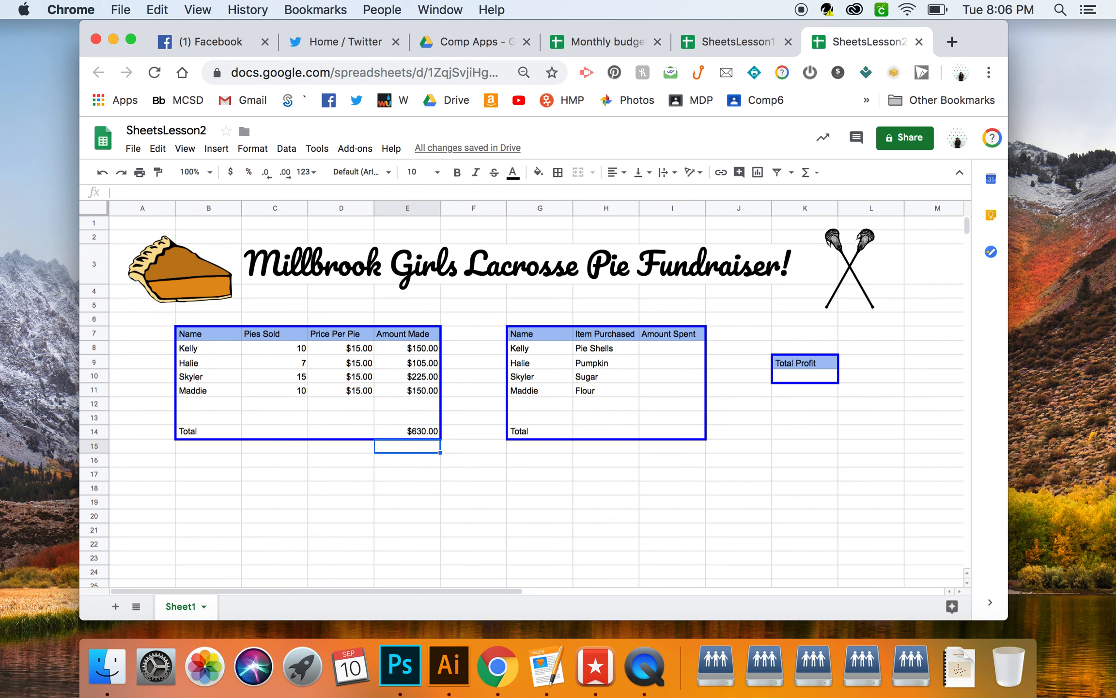
pyautogui.click(391, 432)
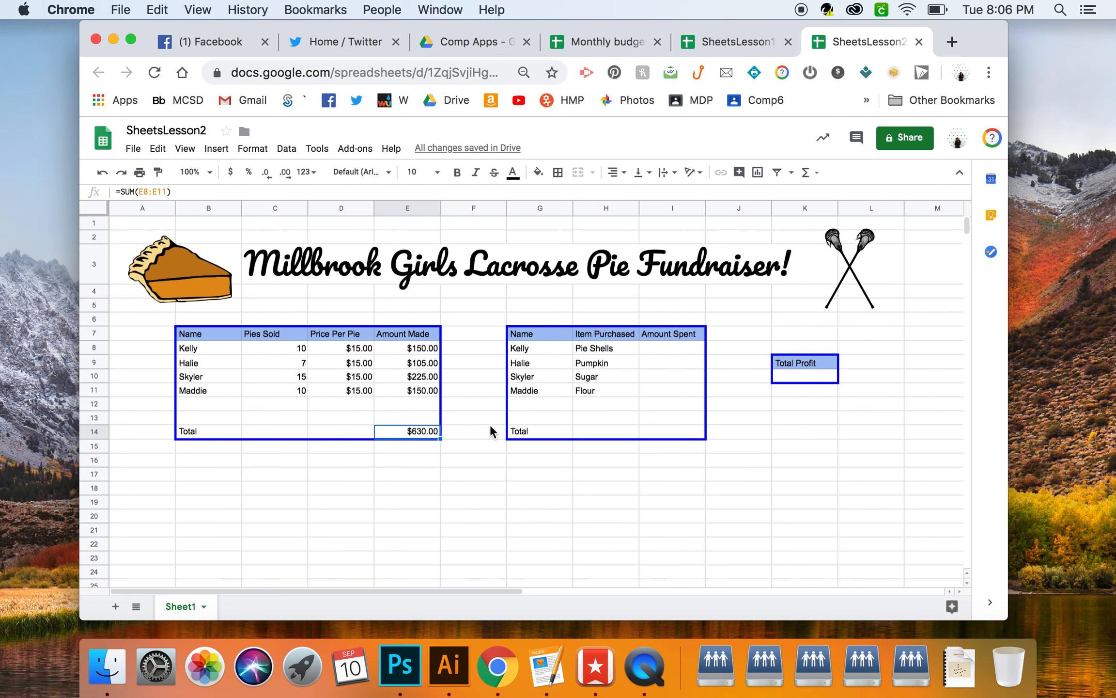
# Step: Enter the Amount Spent values 20 for Pie Shells, 30 for Pumpkin, 10 for Sugar and 15 for Flour in I8:I11
pyautogui.click(660, 348)
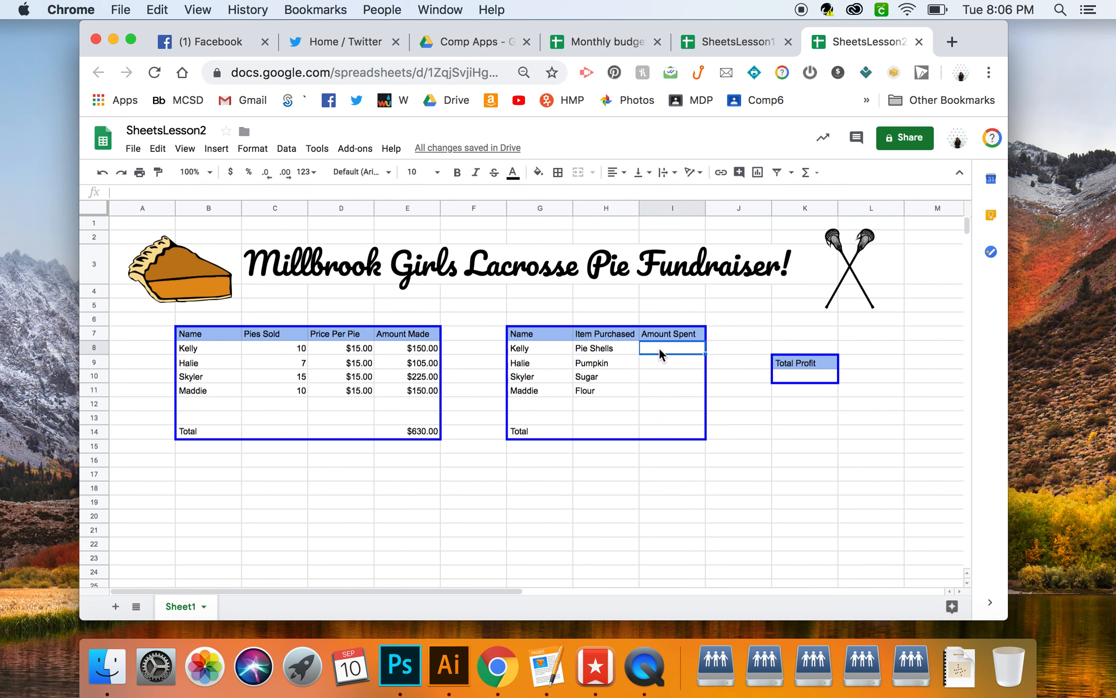
pyautogui.write('20')
pyautogui.press('Return')
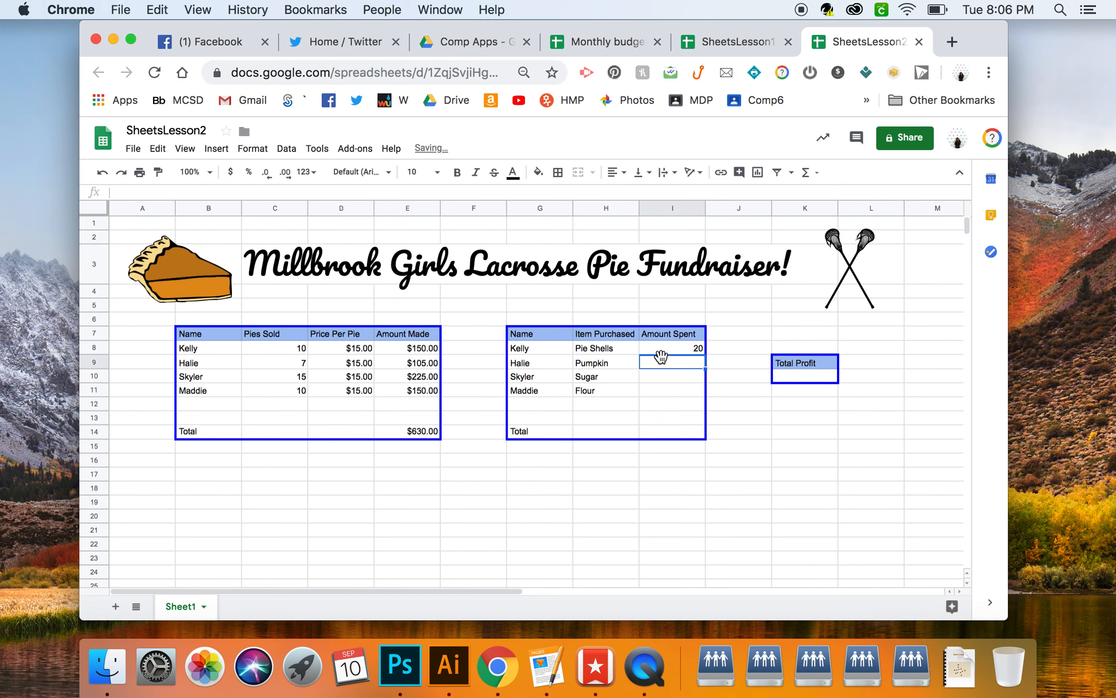
pyautogui.write('30')
pyautogui.press('Return')
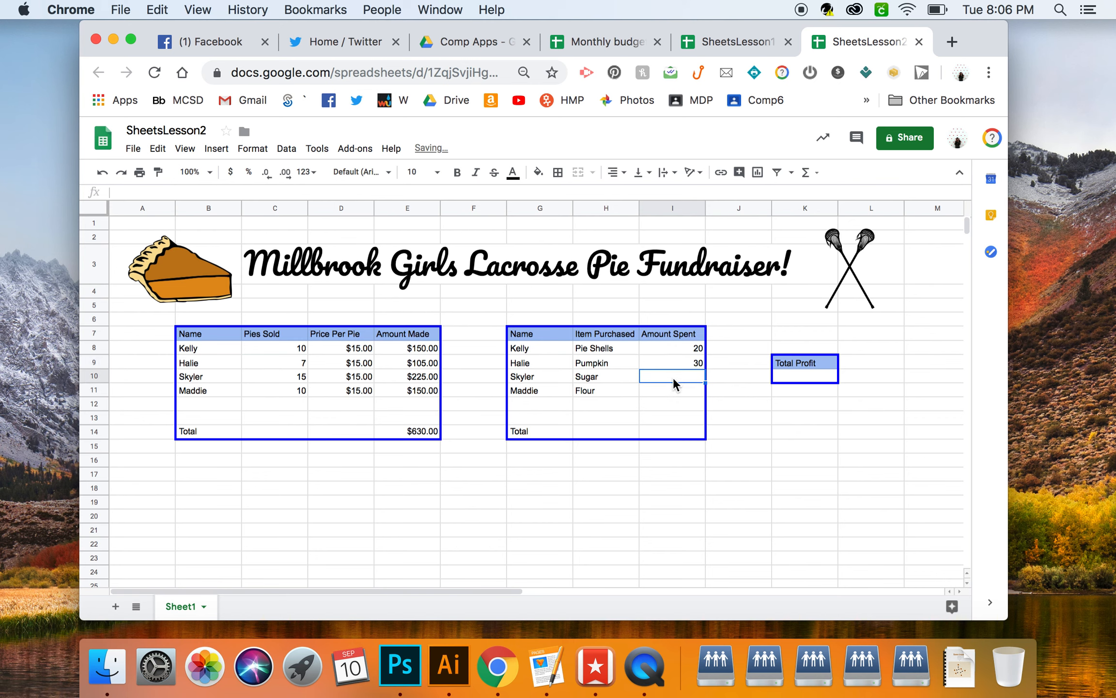
pyautogui.write('10')
pyautogui.press('Return')
pyautogui.write('15')
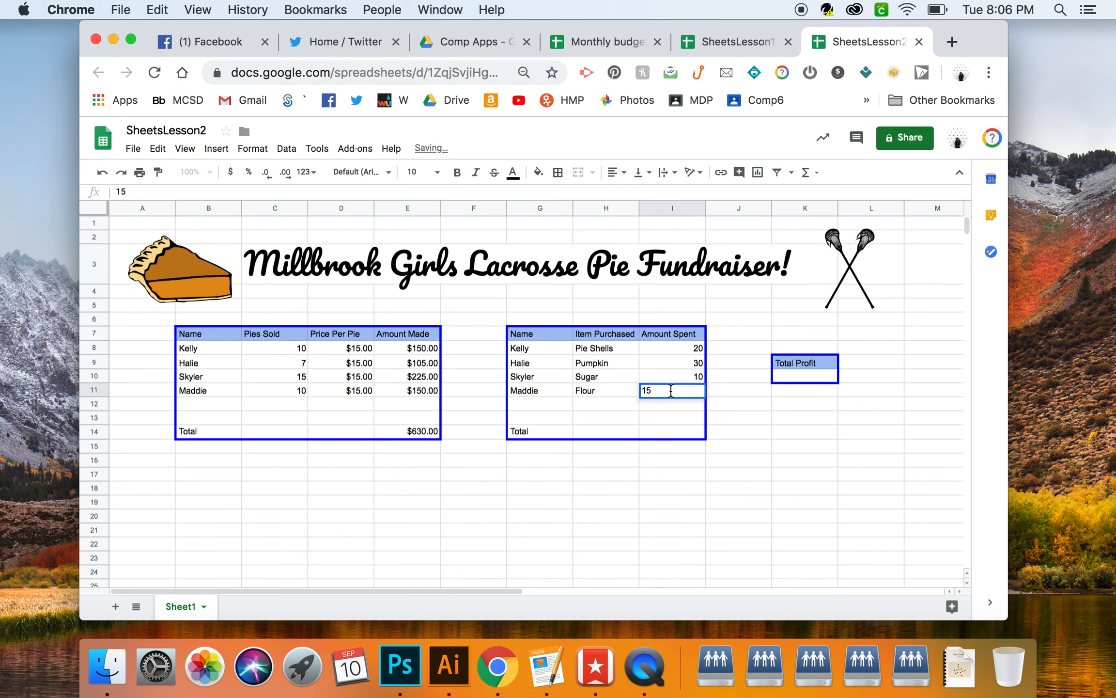
# Step: Format the Amount Spent values in I8:I11 as currency
pyautogui.moveTo(670, 352); pyautogui.dragTo(675, 392)
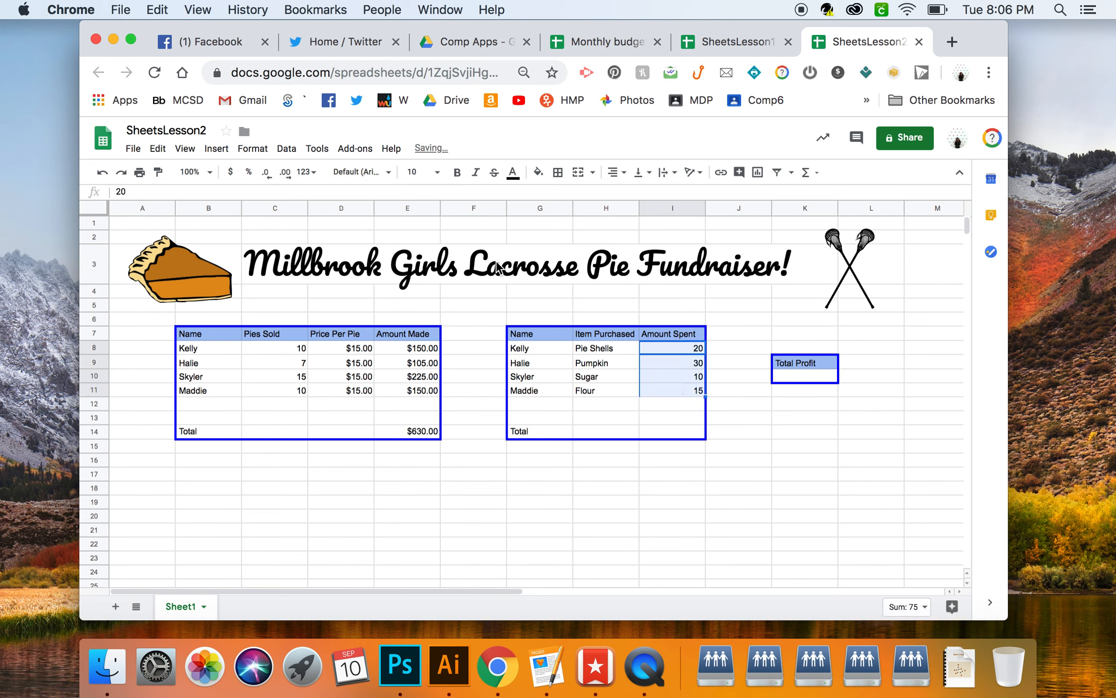
pyautogui.click(231, 173)
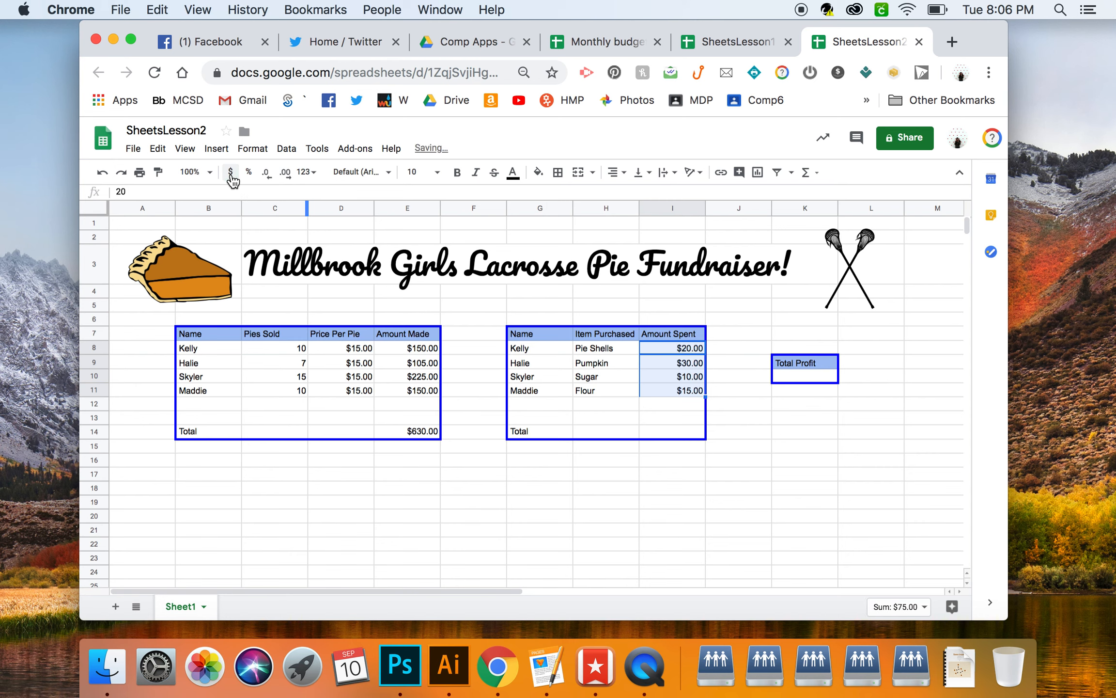
pyautogui.click(687, 403)
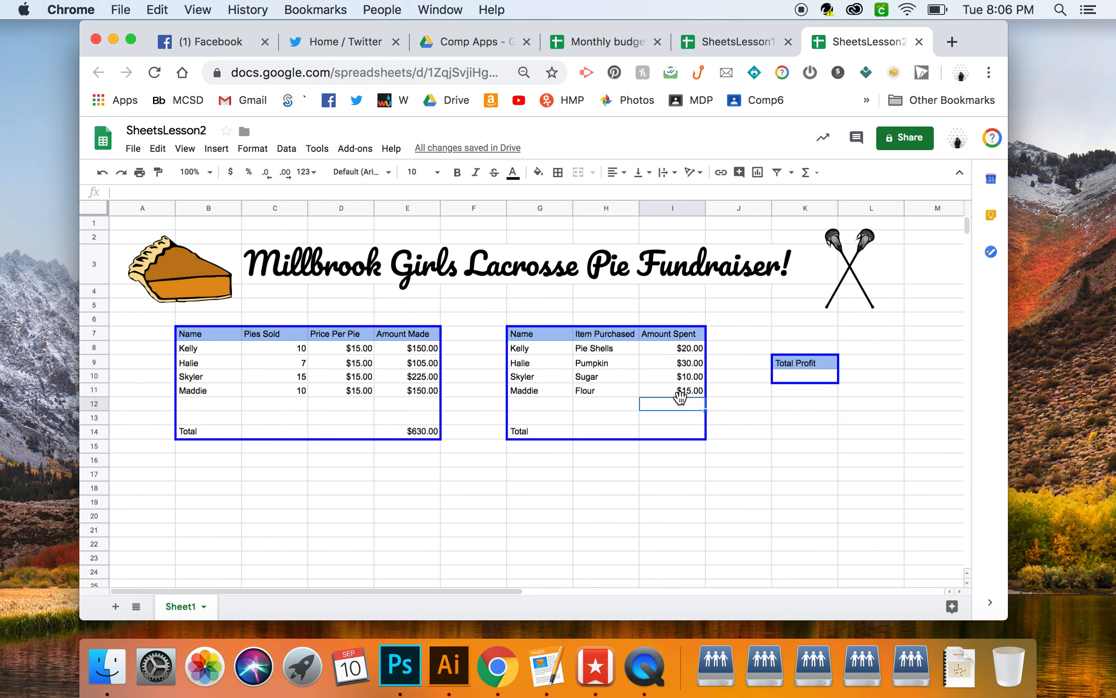
# Step: Total the Amount Spent column in I14 using the suggested SUM formula for I8:I11
pyautogui.click(686, 353)
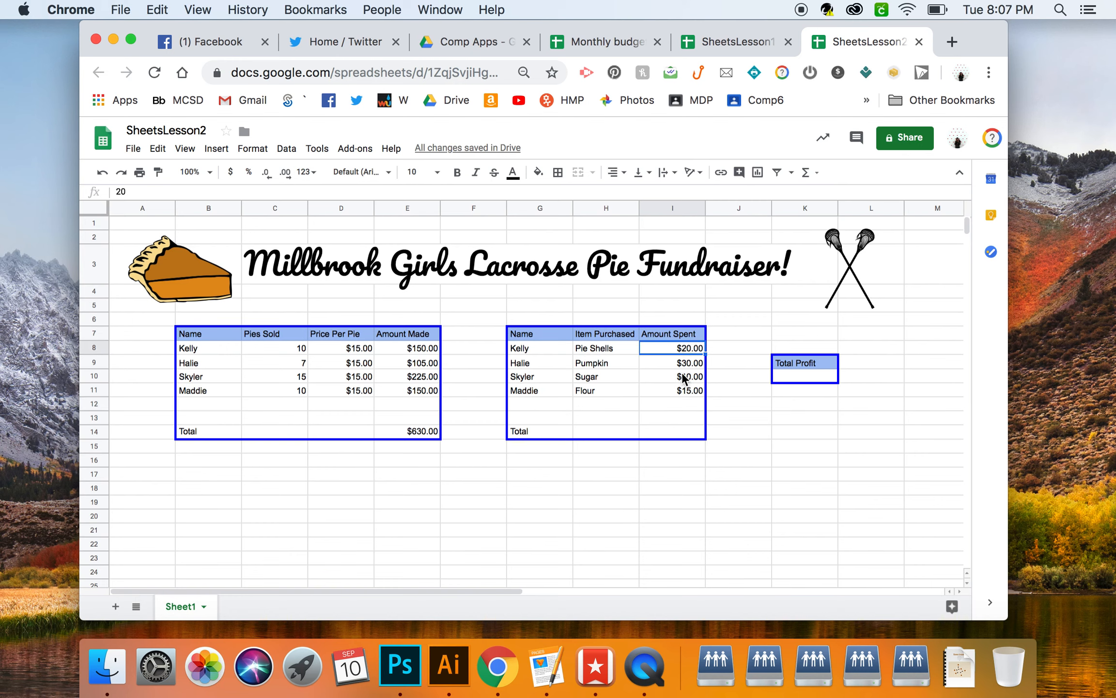
pyautogui.keyDown('shift'); pyautogui.click(660, 386); pyautogui.keyUp('shift')
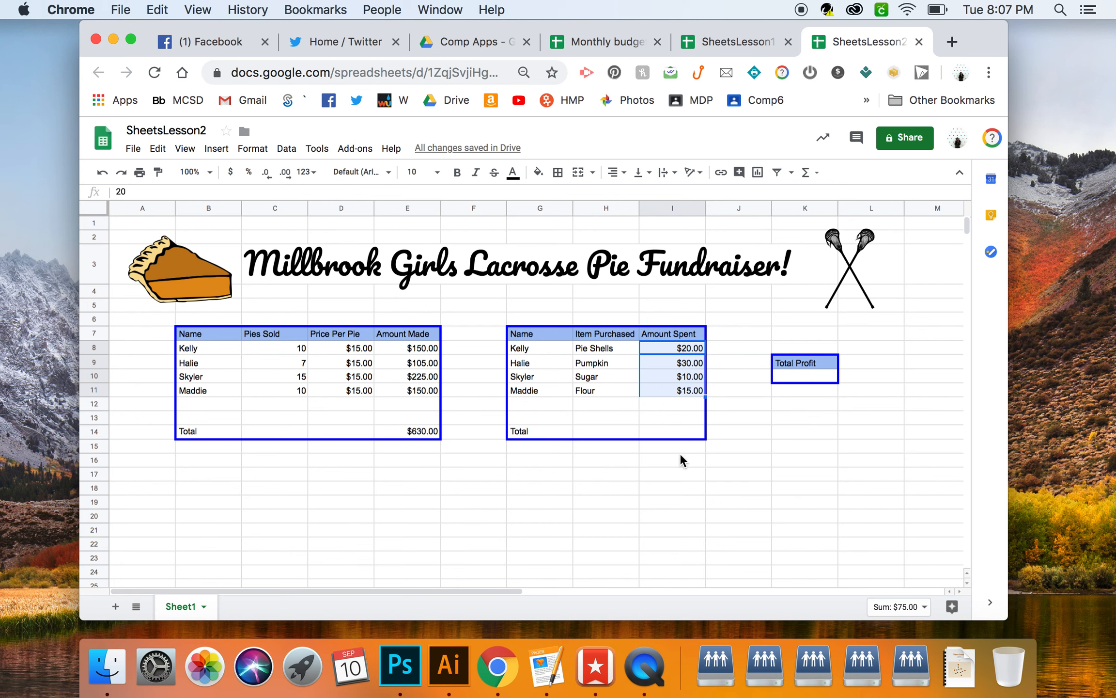
pyautogui.click(656, 425)
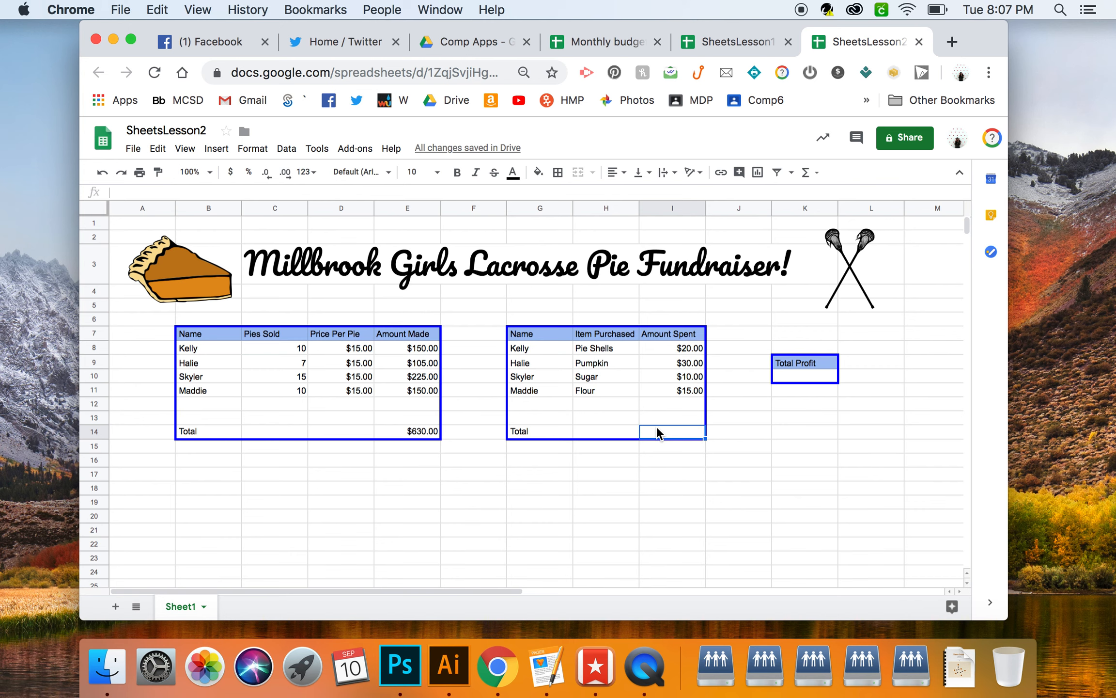
pyautogui.write('=')
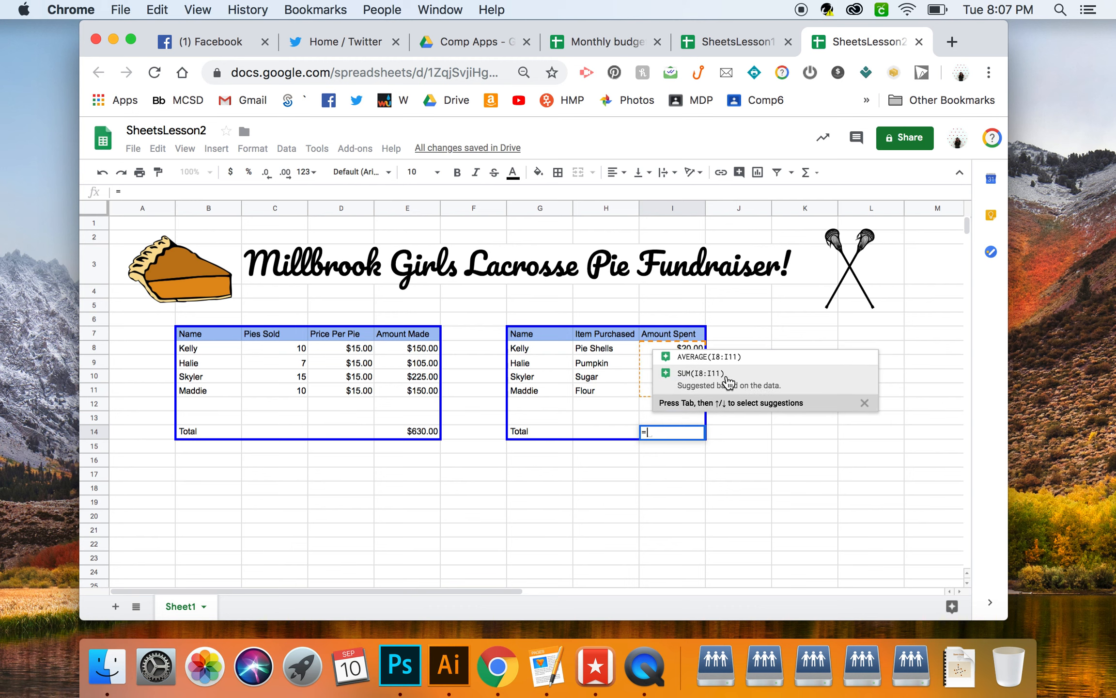
pyautogui.click(728, 383)
pyautogui.press('Return')
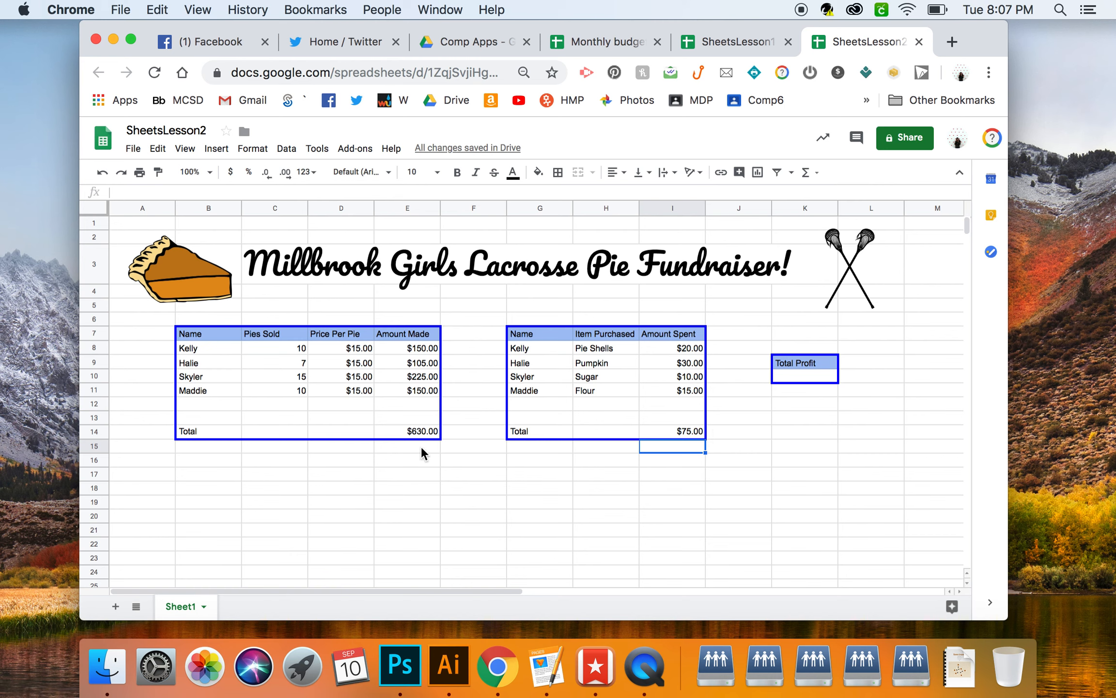
# Step: Calculate the Total Profit in K10 with the formula =E14-I14, subtracting the Amount Spent total from the Amount Made total
pyautogui.click(808, 376)
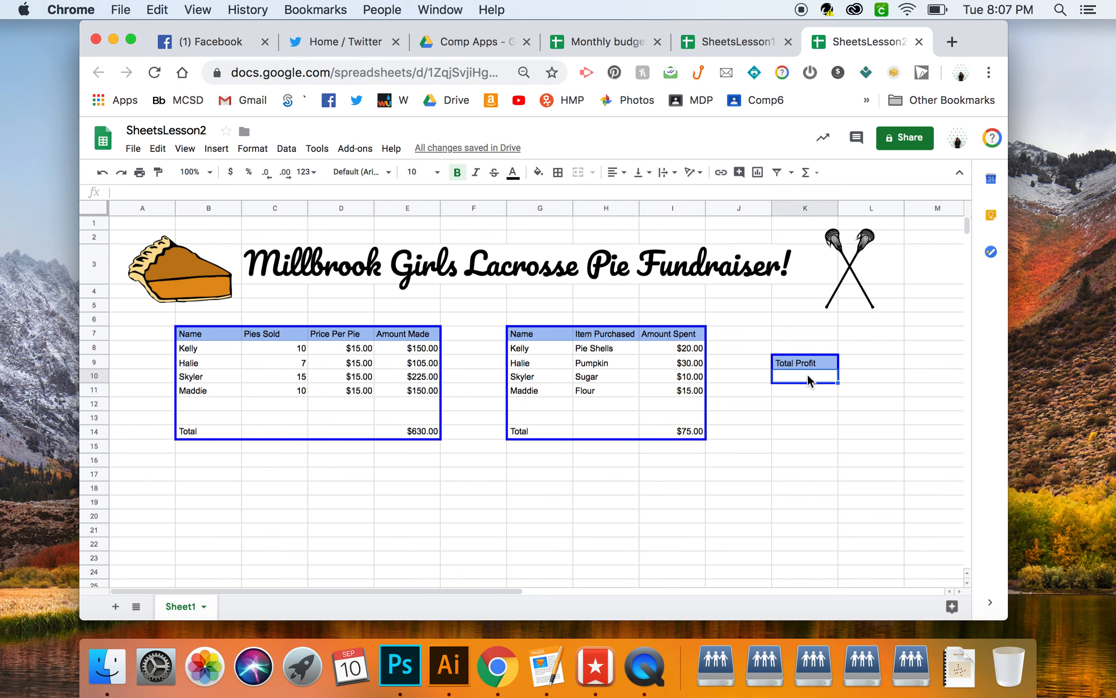
pyautogui.write('=')
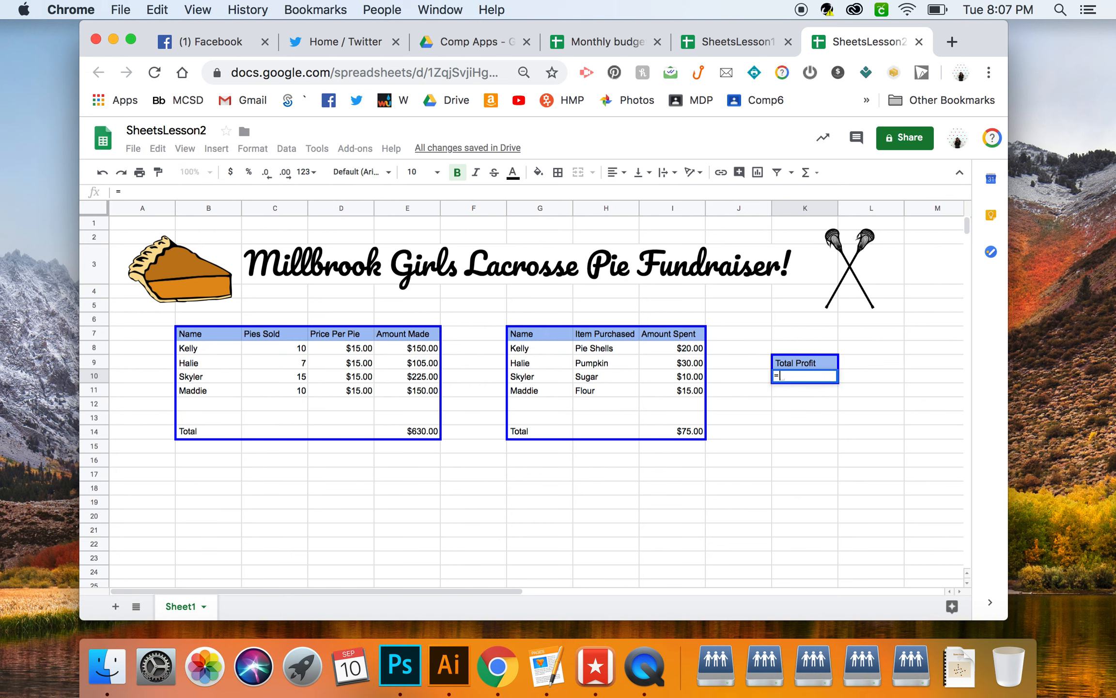
pyautogui.click(419, 438)
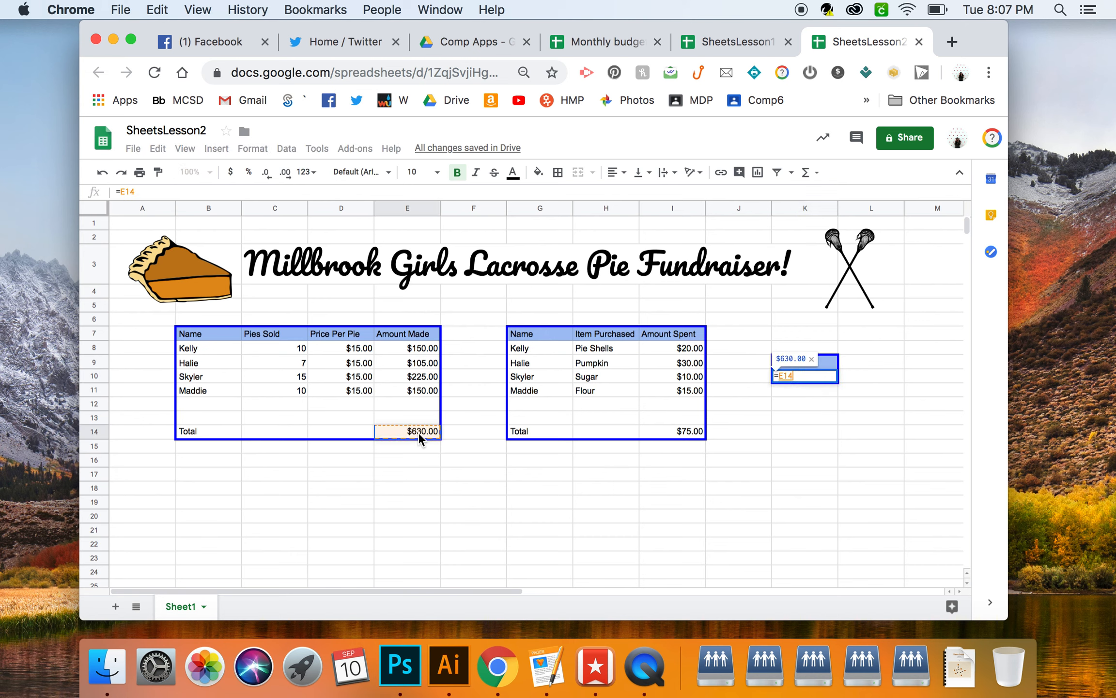
pyautogui.write('-')
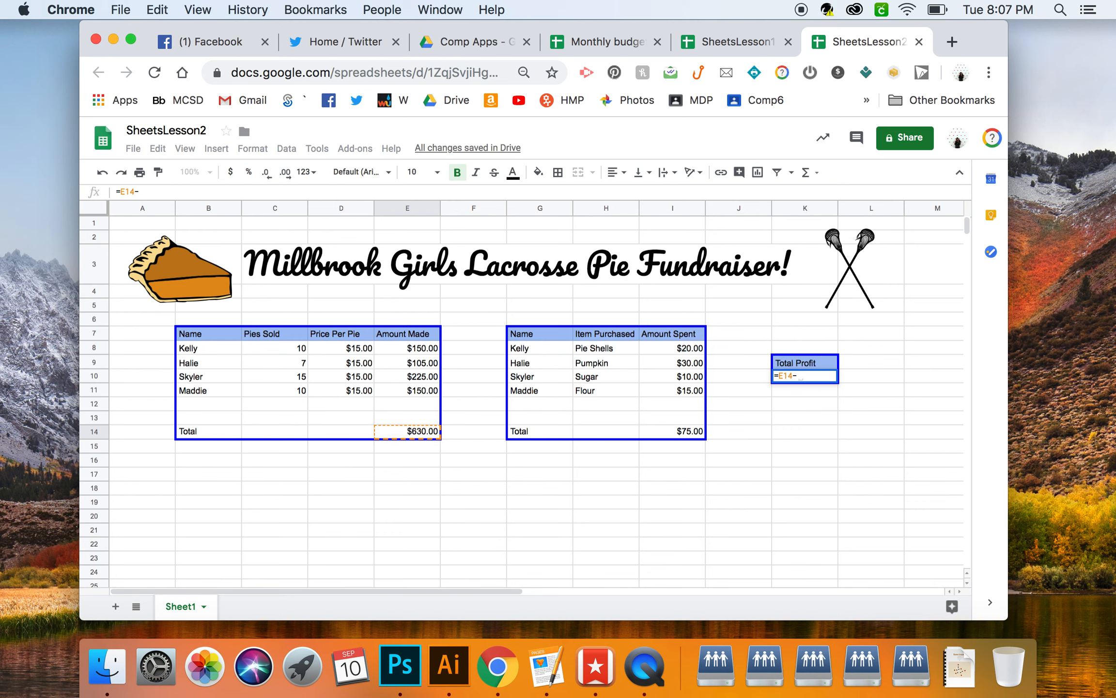
pyautogui.click(681, 435)
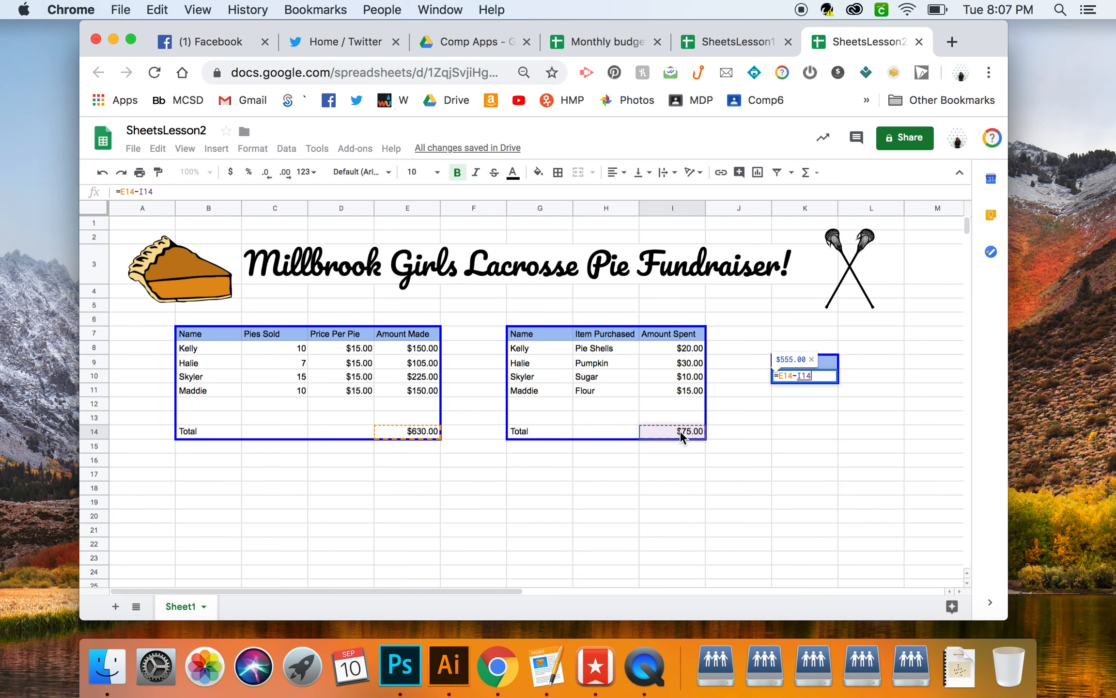
pyautogui.press('Return')
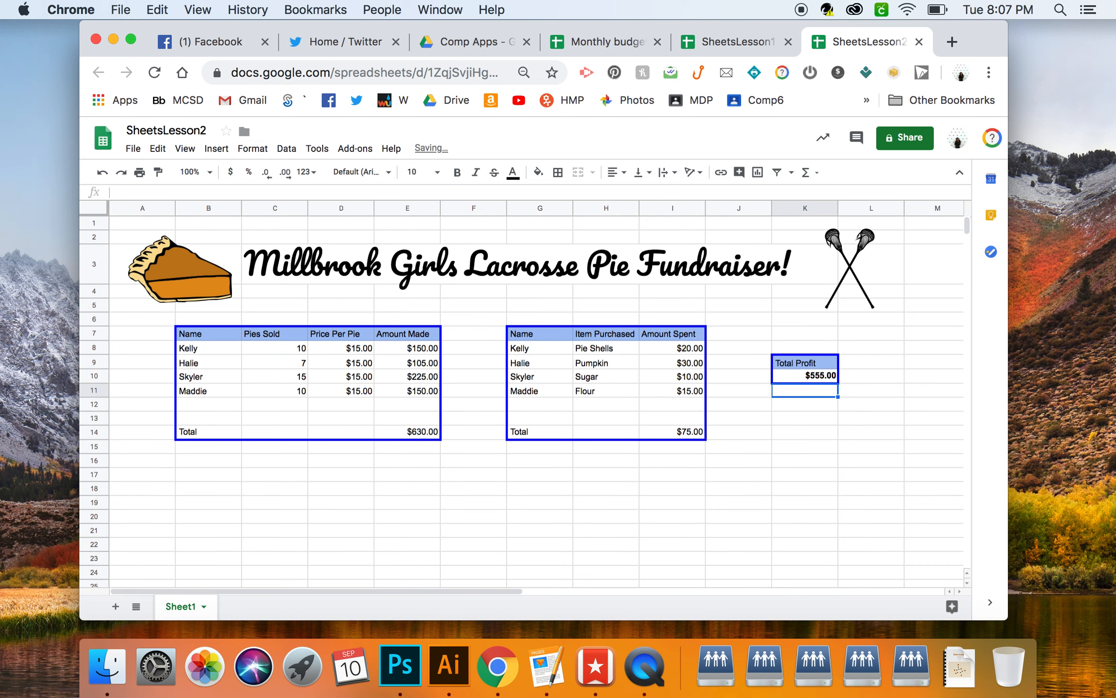
pyautogui.click(813, 440)
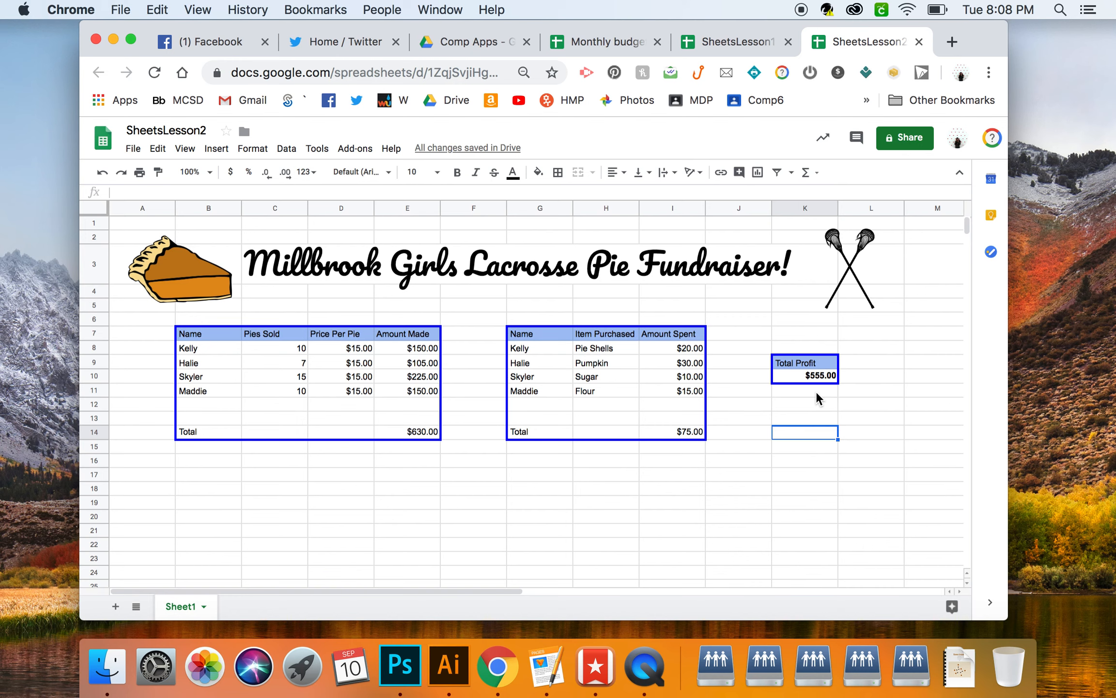
pyautogui.click(886, 393)
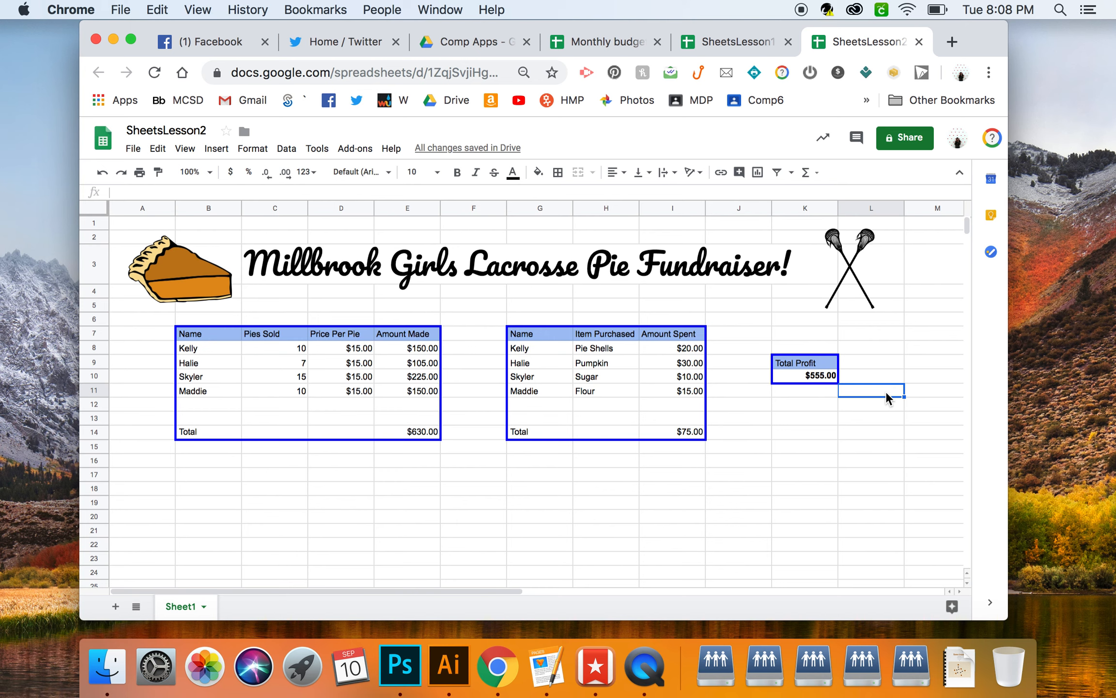
pyautogui.click(891, 434)
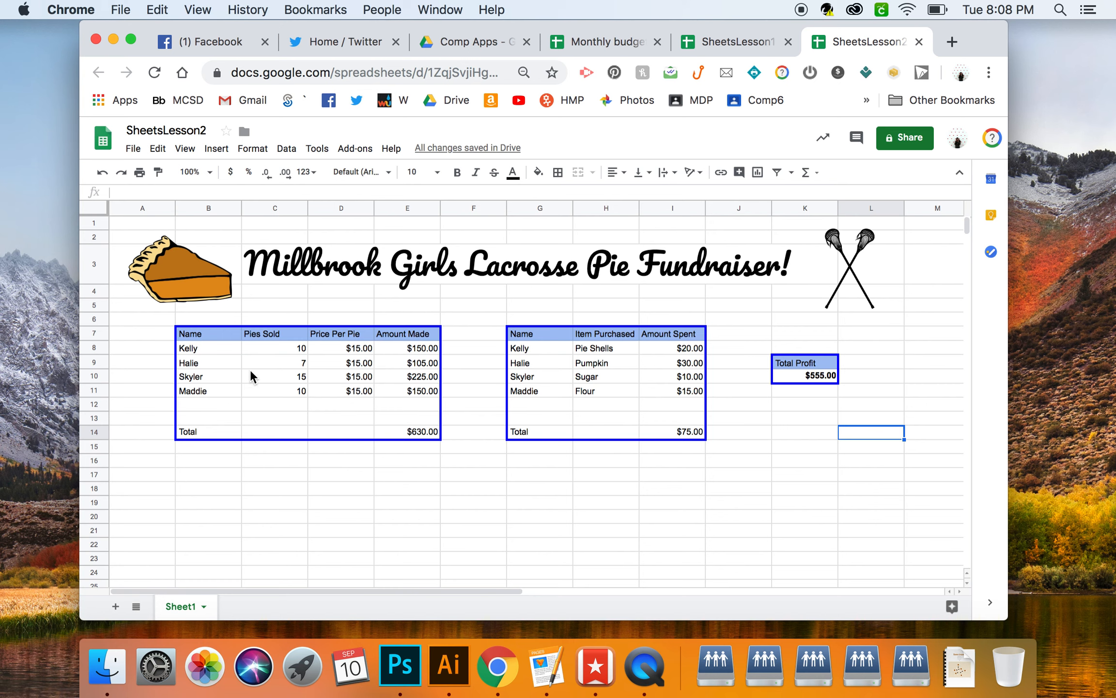
# Step: Change the Pies Sold value in C9 to 200 to test the linked formulas
pyautogui.click(270, 370)
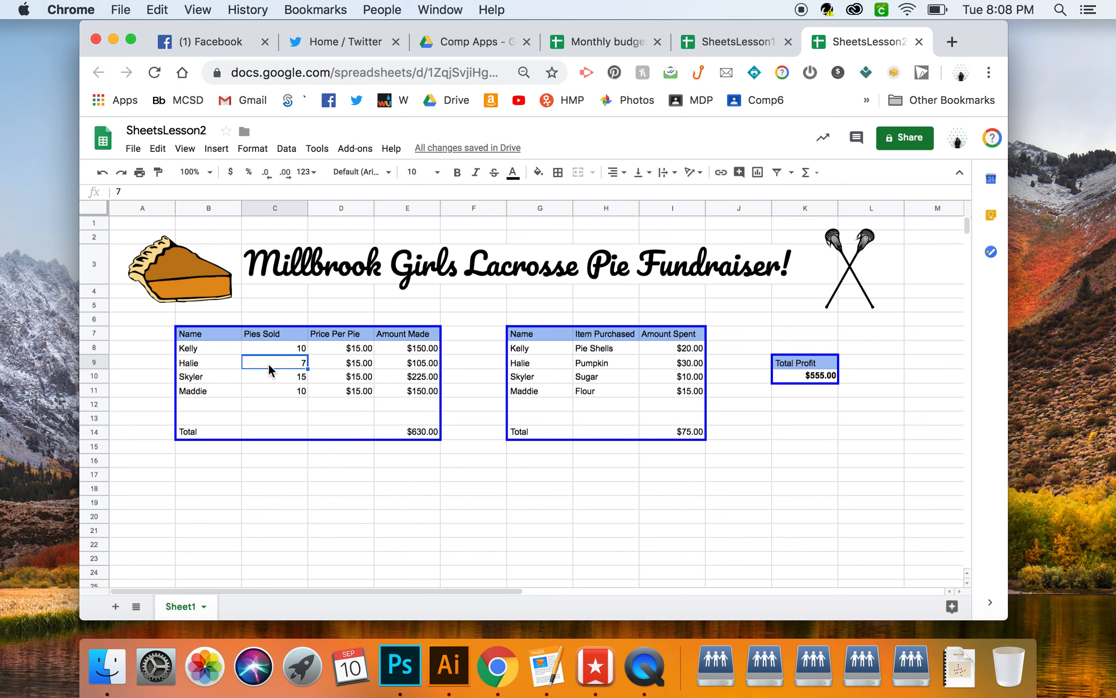
pyautogui.write('200')
pyautogui.click(341, 458)
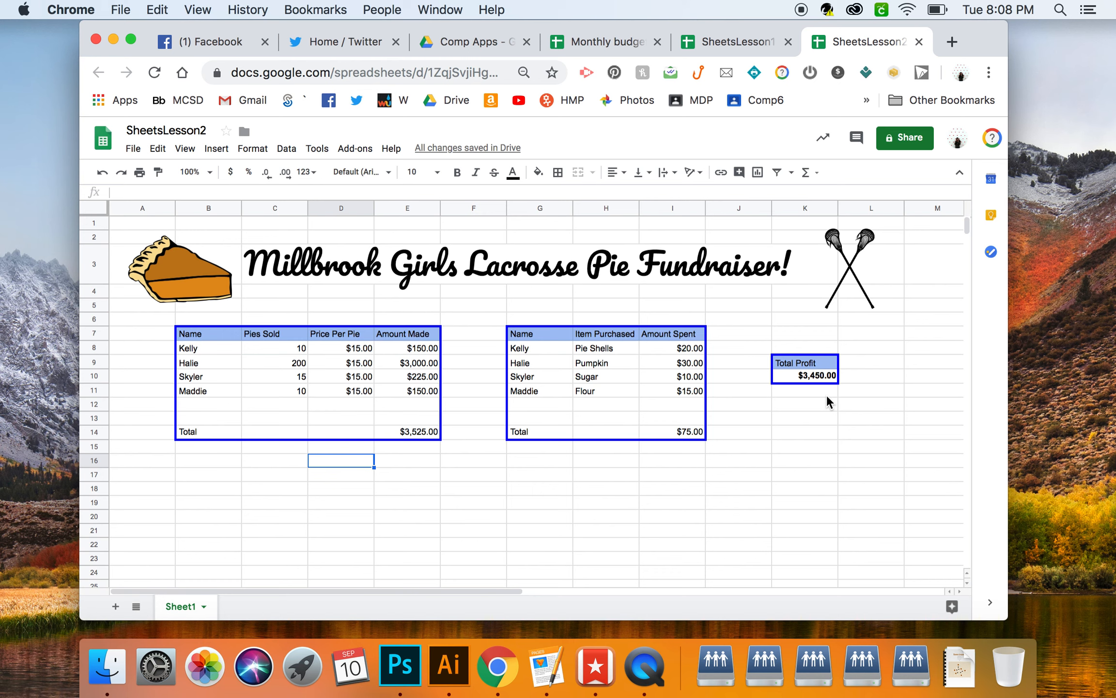
pyautogui.click(865, 448)
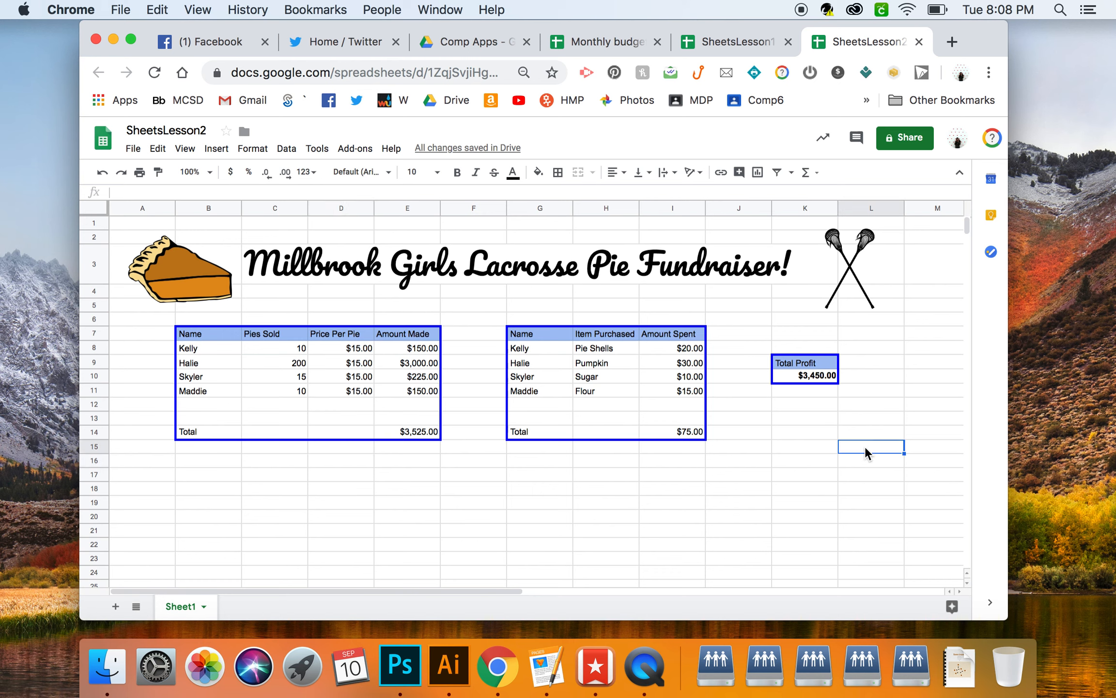